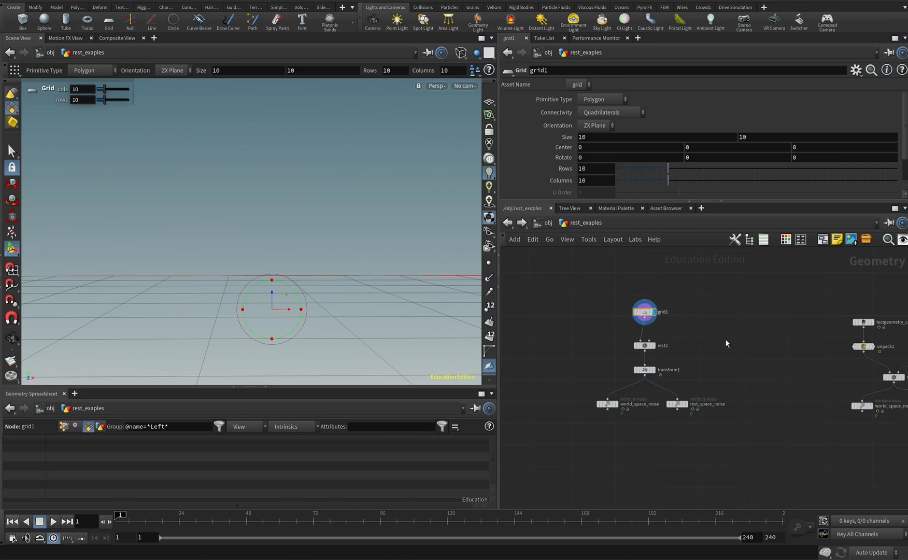
Step: Show the whole grid surface at an angle in the viewport, and select and display the rest2 node
middle_click_drag(689, 340, 687, 362)
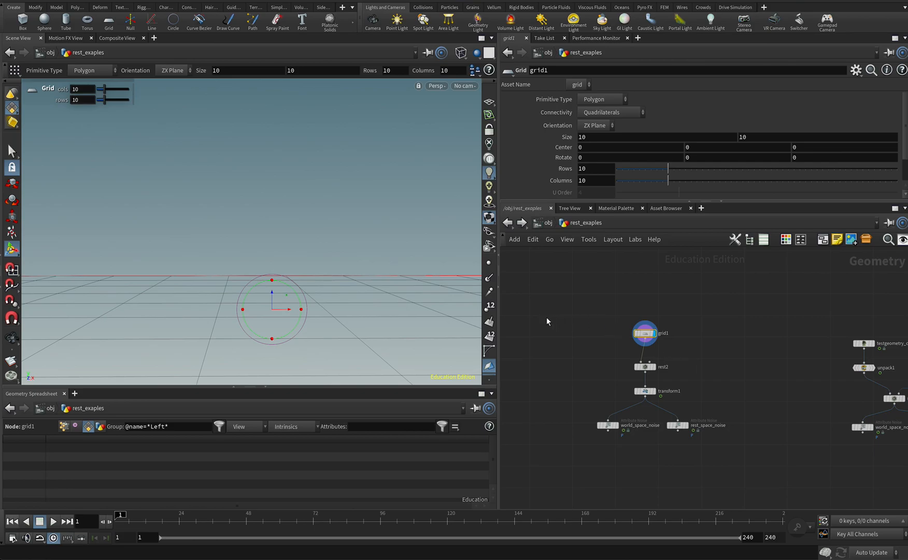
mouse_move(728, 356)
middle_mouse_down()
mouse_move(702, 336)
mouse_move(668, 341)
mouse_move(722, 340)
middle_mouse_up()
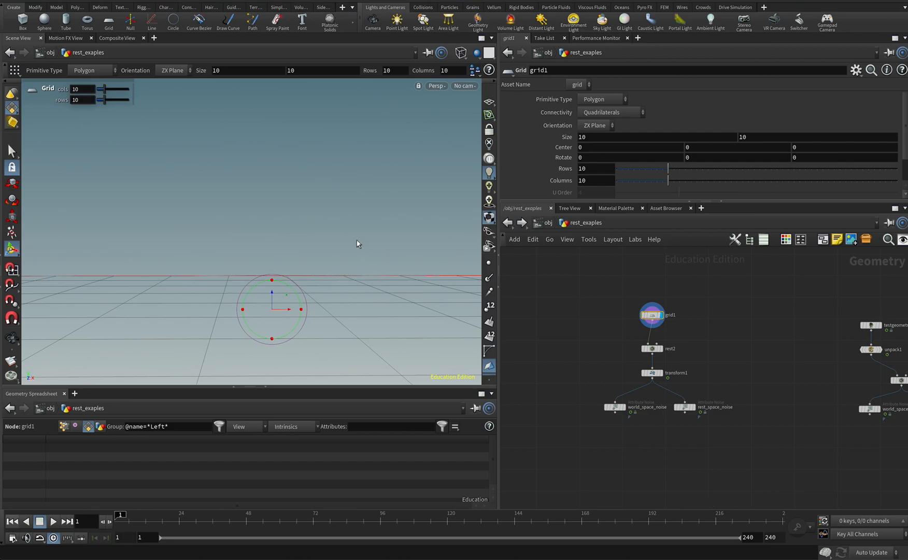
key("Escape")
left_click_drag(373, 221, 273, 235)
key("Return")
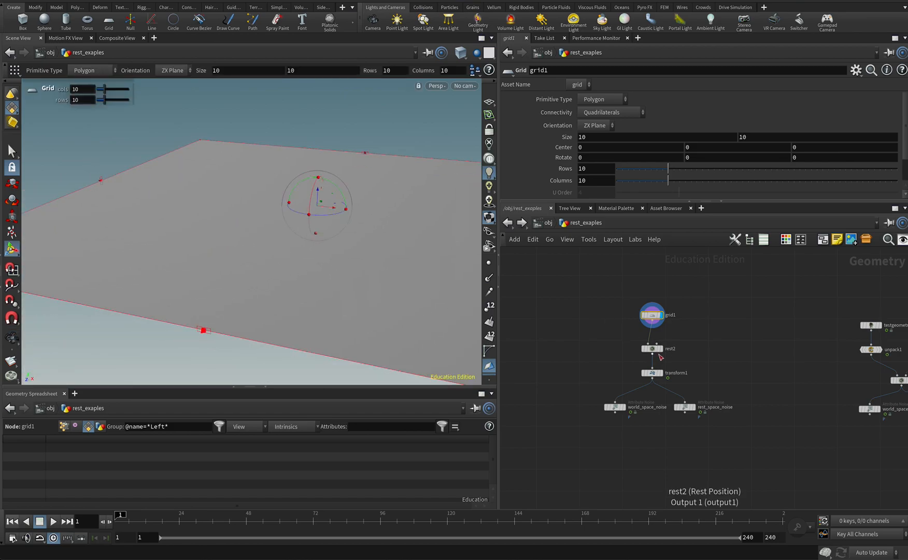
left_click(662, 351)
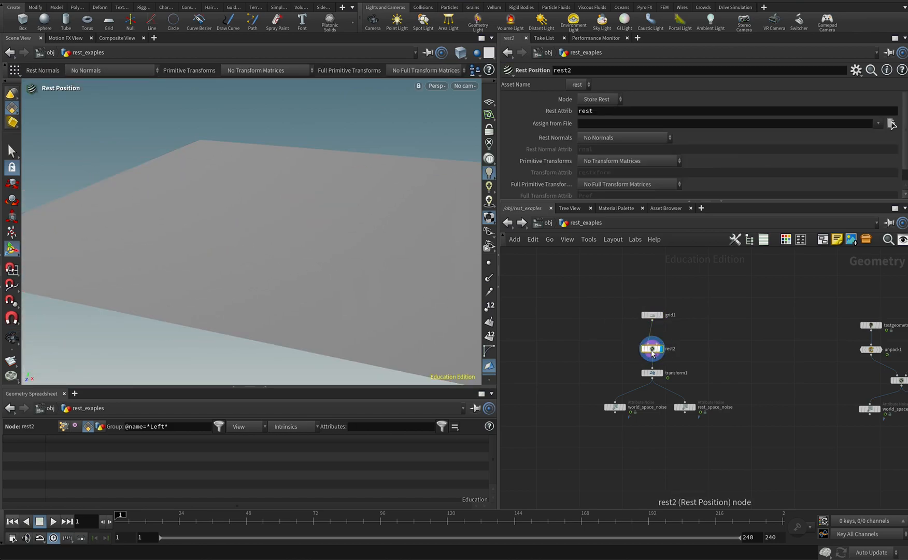
mouse_move(657, 344)
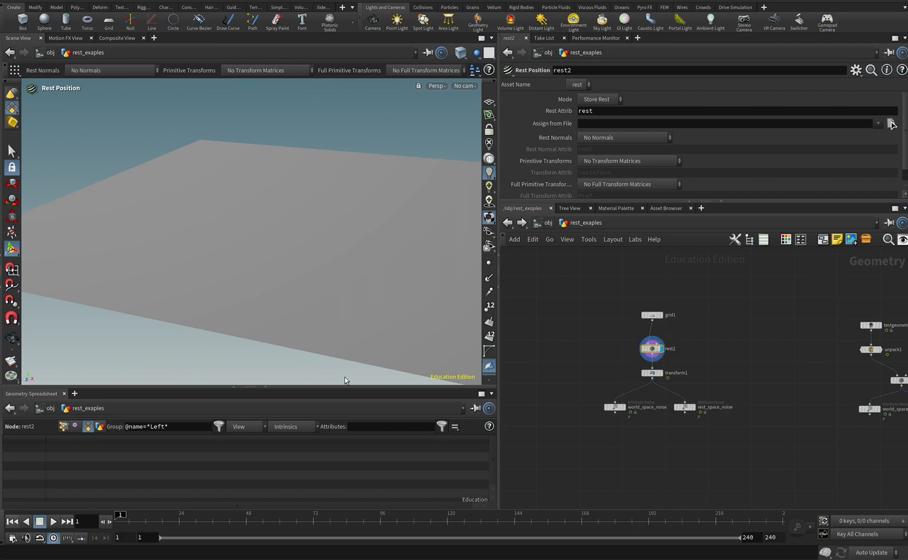
Step: Enlarge the geometry spreadsheet pane and inspect the grid1 node's geometry info
left_click_drag(340, 386, 341, 313)
mouse_move(651, 346)
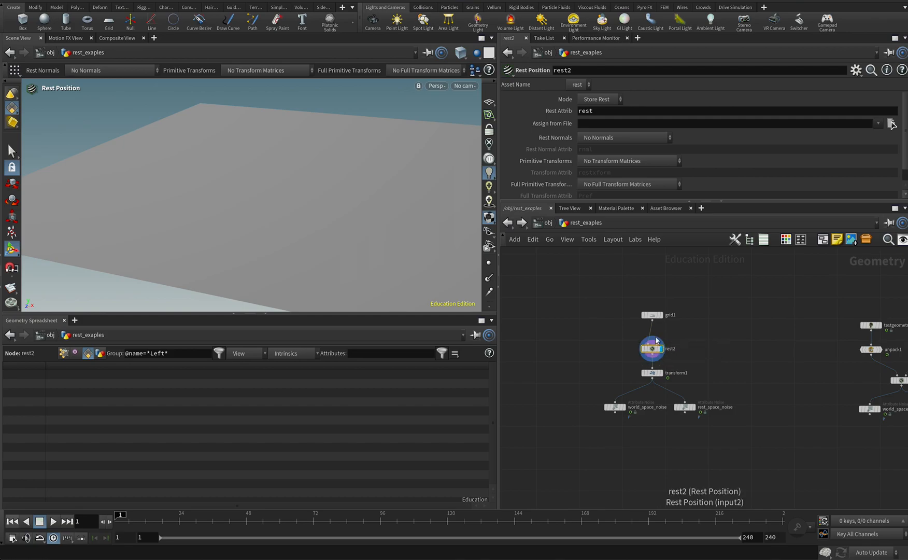
middle_click(653, 318)
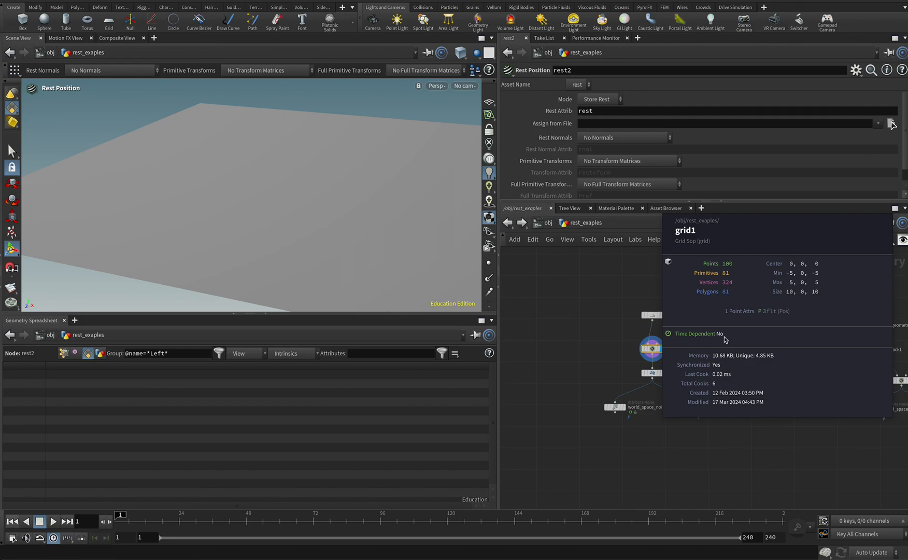
Step: Place transform1 between grid1 and rest2, wire grid1 into rest2's second input, and display rest2
left_click(654, 374)
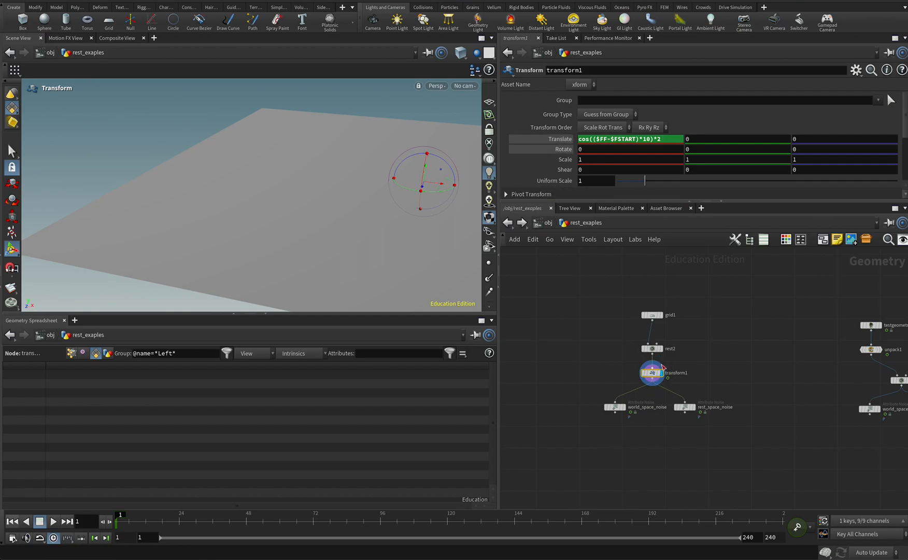
left_click_drag(654, 372, 687, 371)
left_click_drag(651, 314, 707, 309)
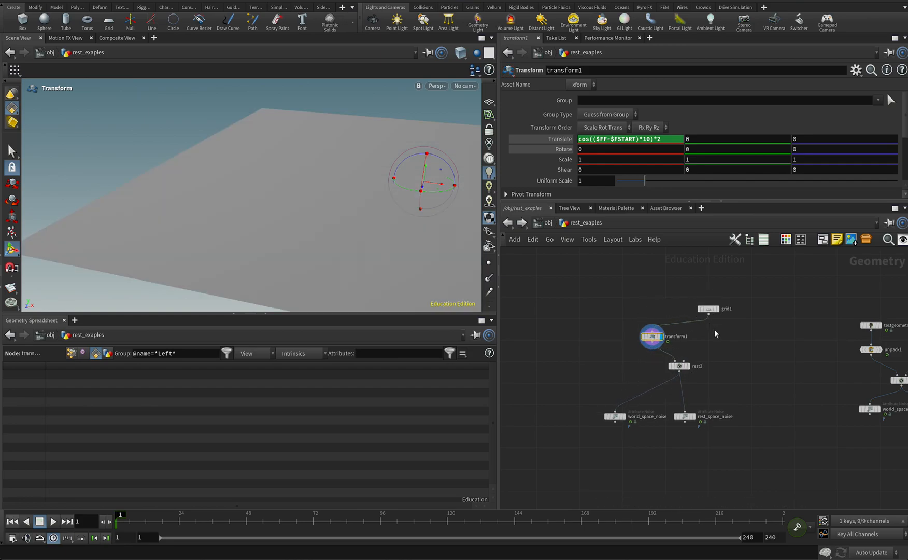
left_click(707, 312)
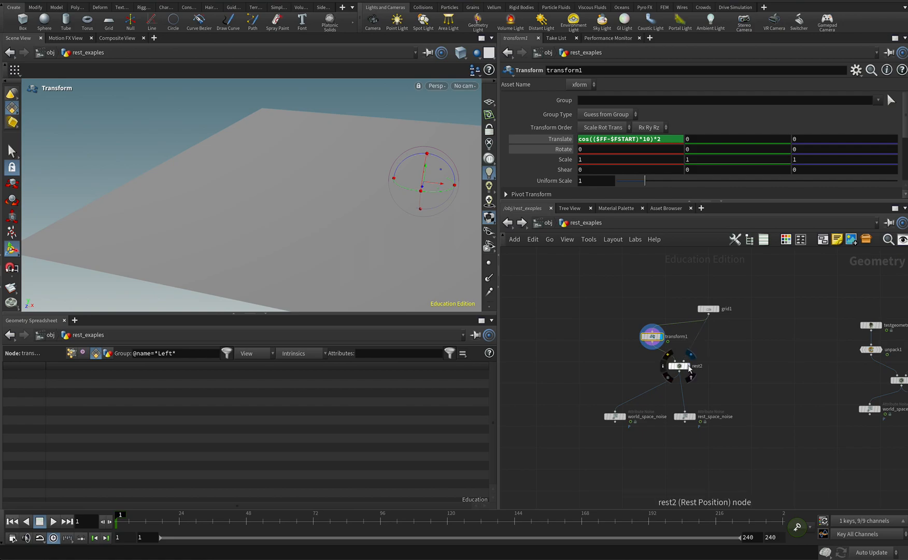
left_click_drag(688, 367, 668, 370)
middle_click(651, 340)
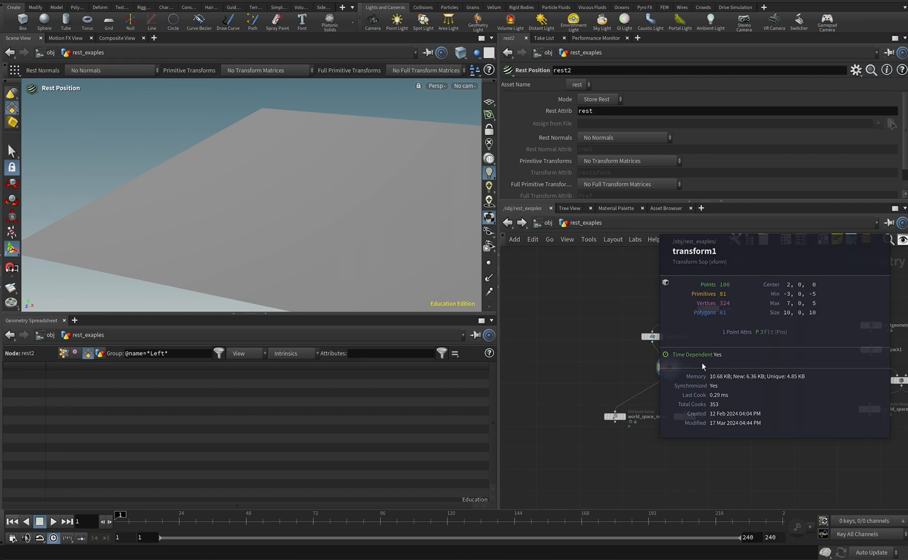
Step: Cut the wire that runs from grid1 into rest2's second input
left_click_drag(668, 369, 677, 372)
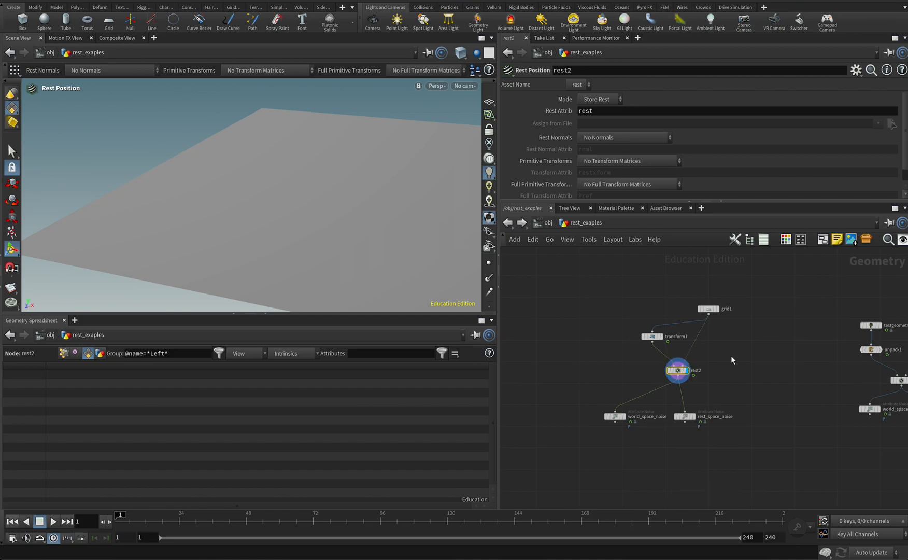
key("y")
left_click_drag(699, 344, 684, 347)
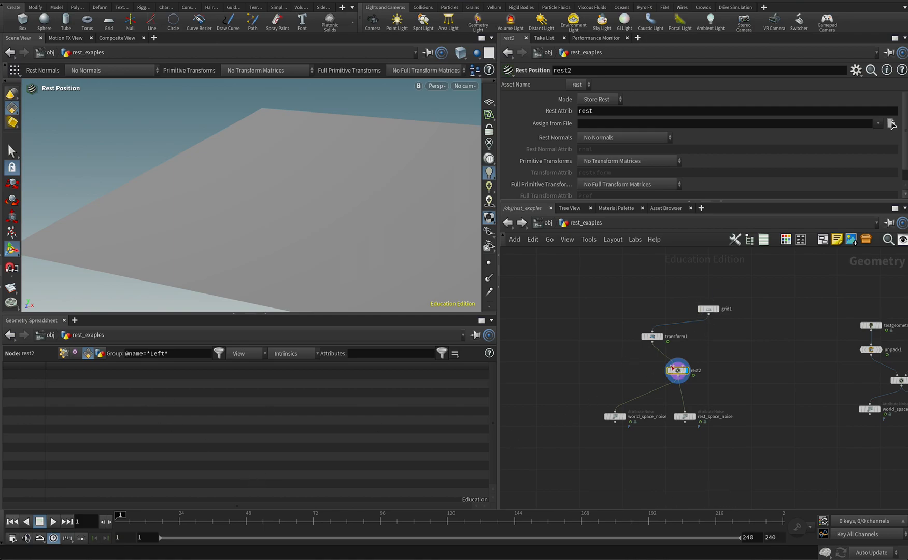
Step: Clear the group filter in the geometry spreadsheet and list the point attributes of rest2
left_click(179, 350)
key("ctrl+a")
key("BackSpace")
key("Return")
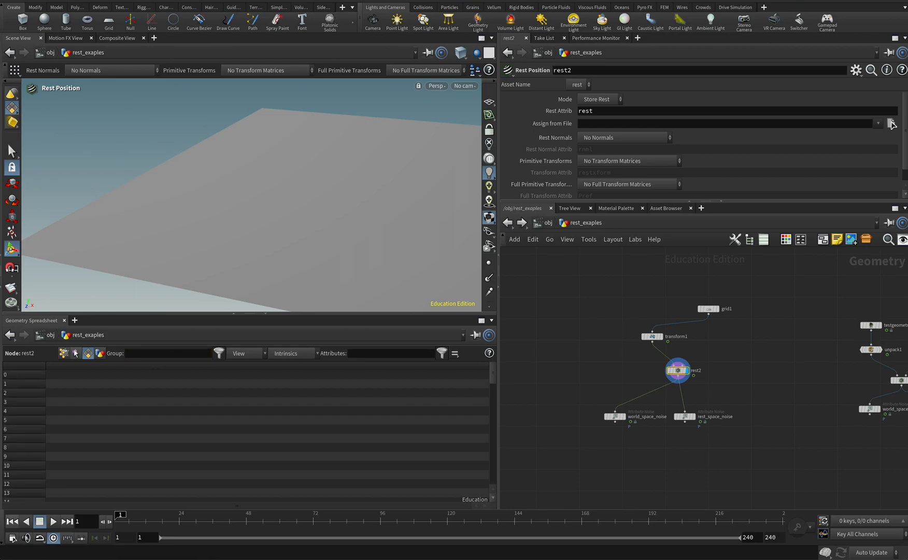
left_click(66, 353)
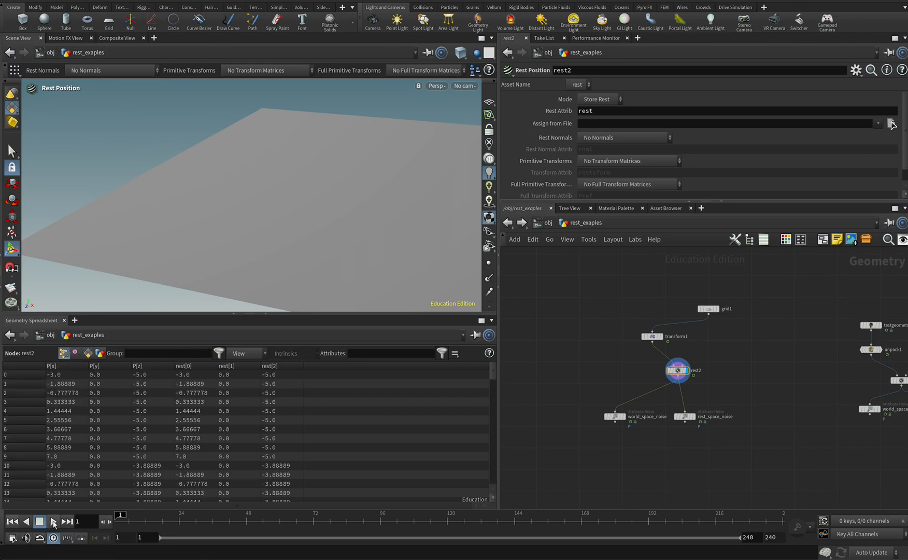
Step: Play the animation to compare the P and rest values of the points, and return to the first frame
left_click(53, 522)
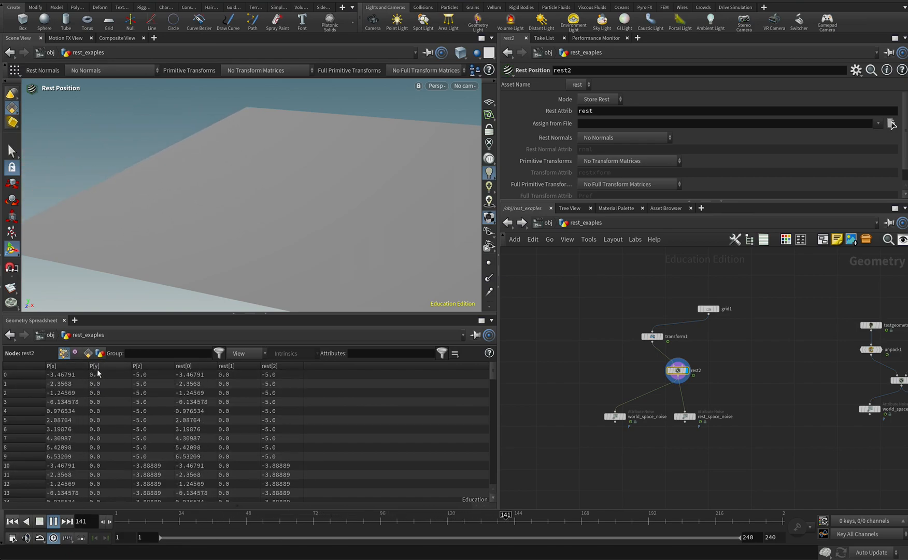
left_click(38, 522)
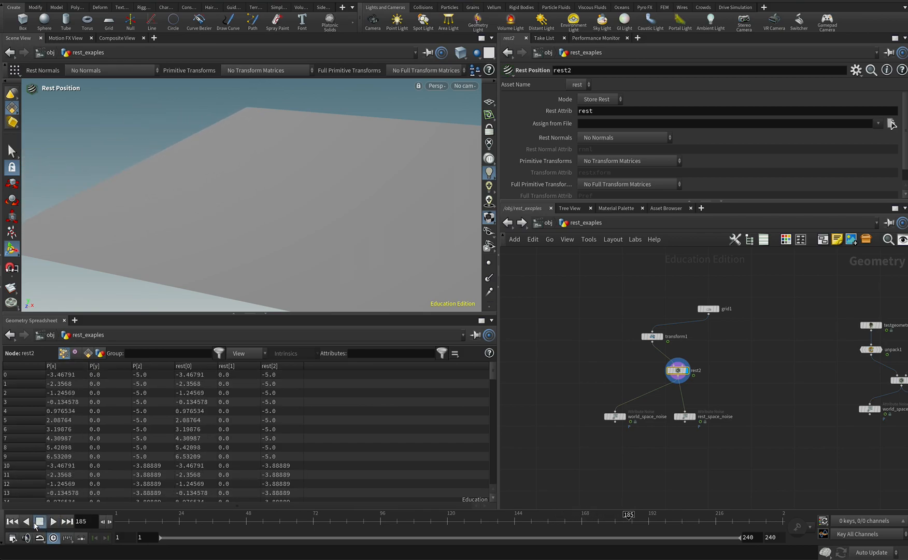
left_click(12, 521)
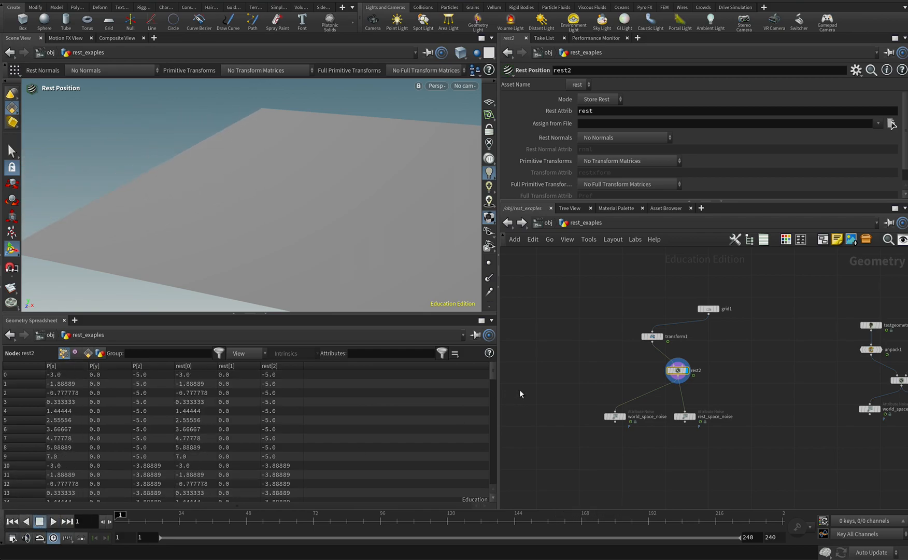
Step: Rewire grid1 into rest2's second input and play the animation to compare the P and rest values
left_click(708, 313)
left_click(682, 364)
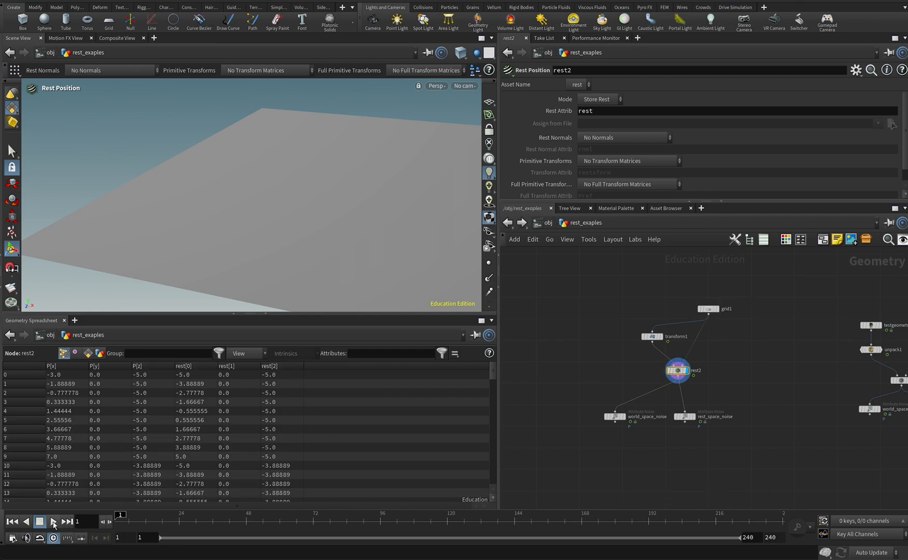
left_click(52, 521)
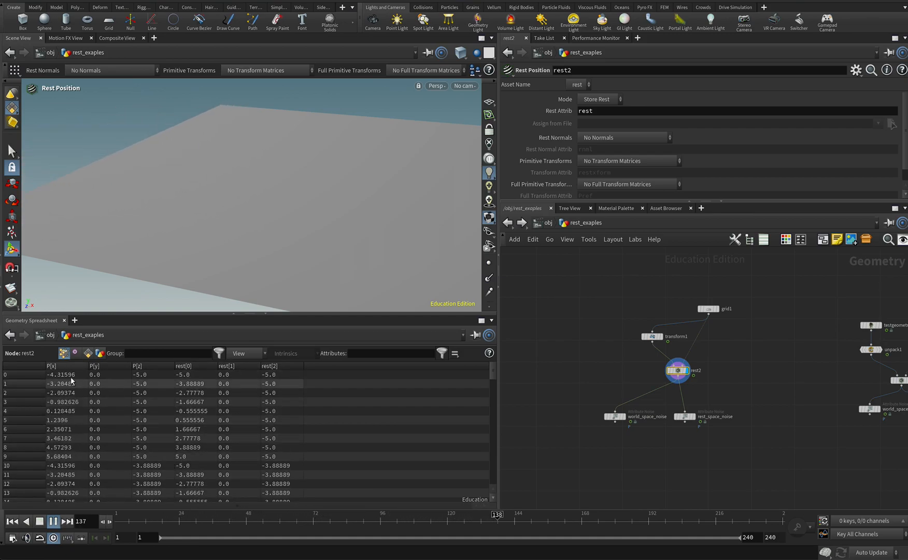
left_click(39, 520)
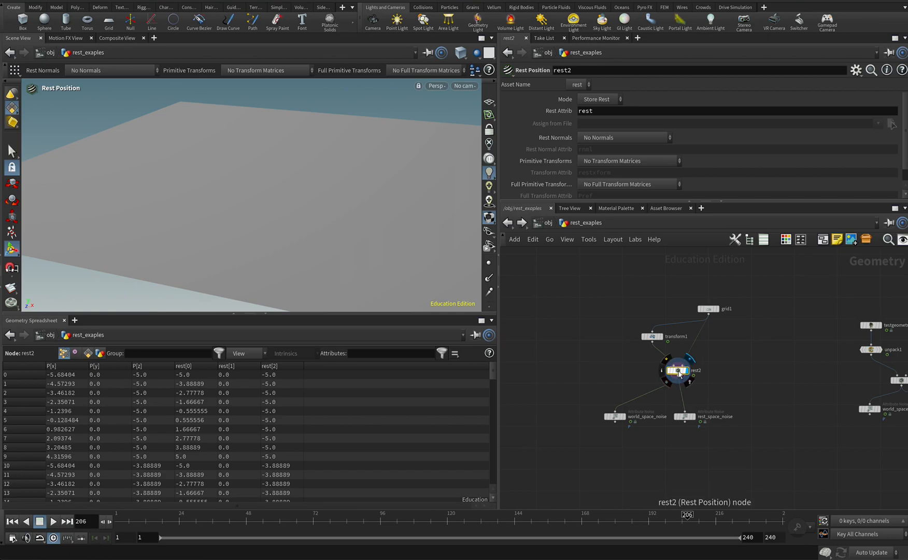
Step: Select and display the world_space_noise node, and set the viewport shading to Smooth Wire Shaded
left_click(627, 420)
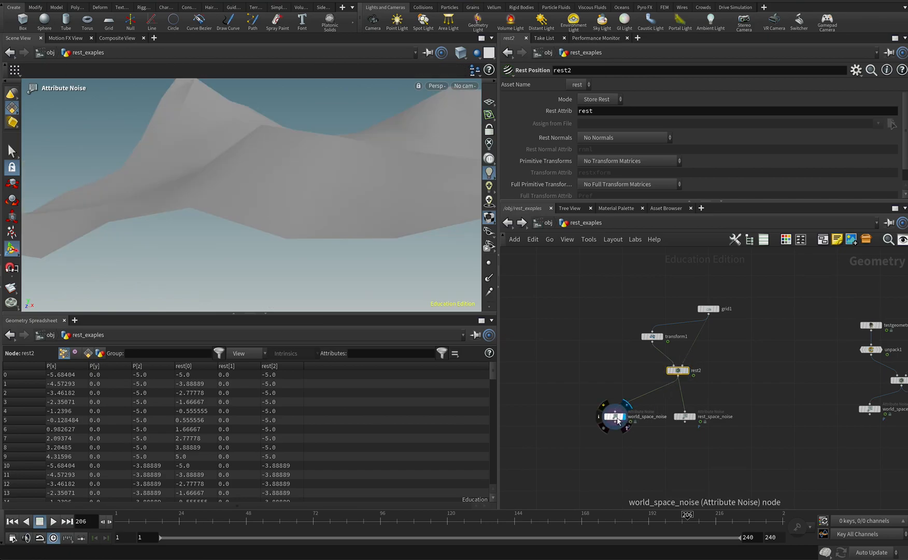
left_click(615, 417)
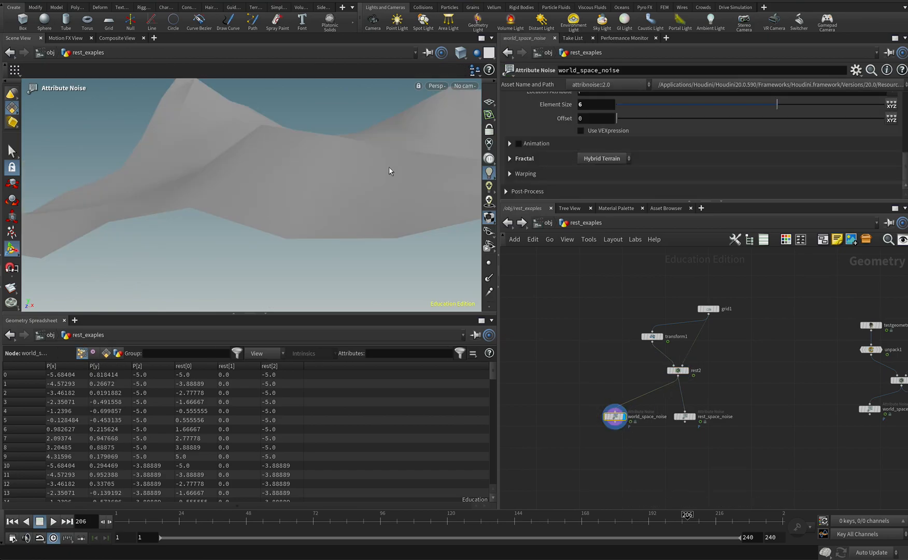
left_click_drag(366, 173, 337, 158)
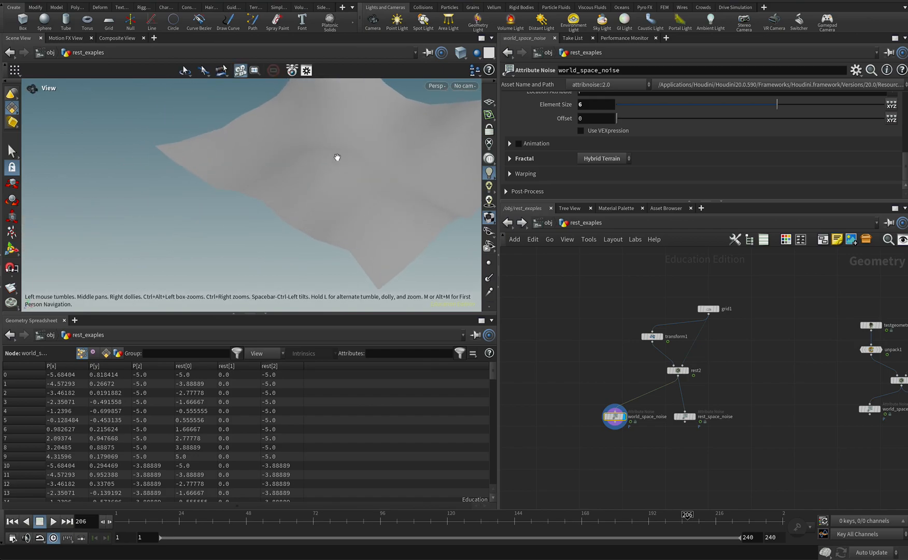
left_click(460, 52)
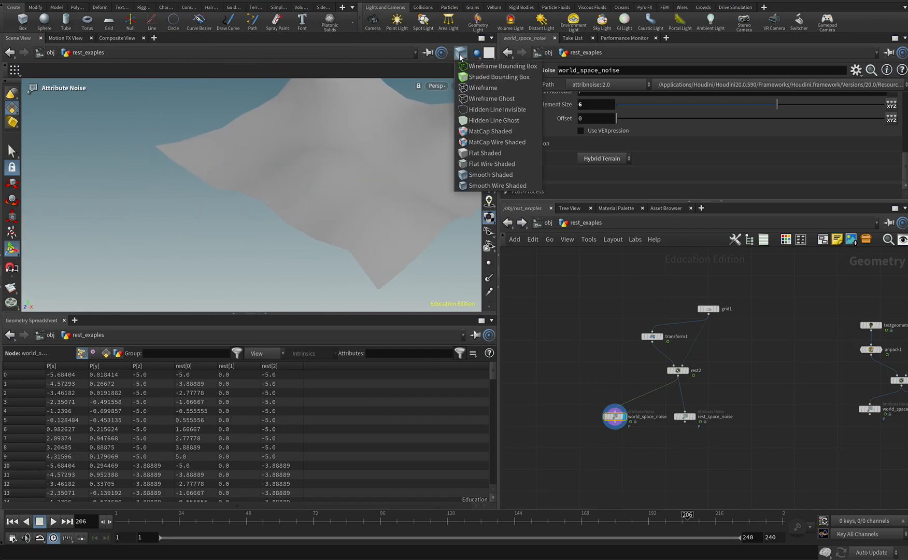
left_click(489, 185)
left_click_drag(413, 208, 363, 250)
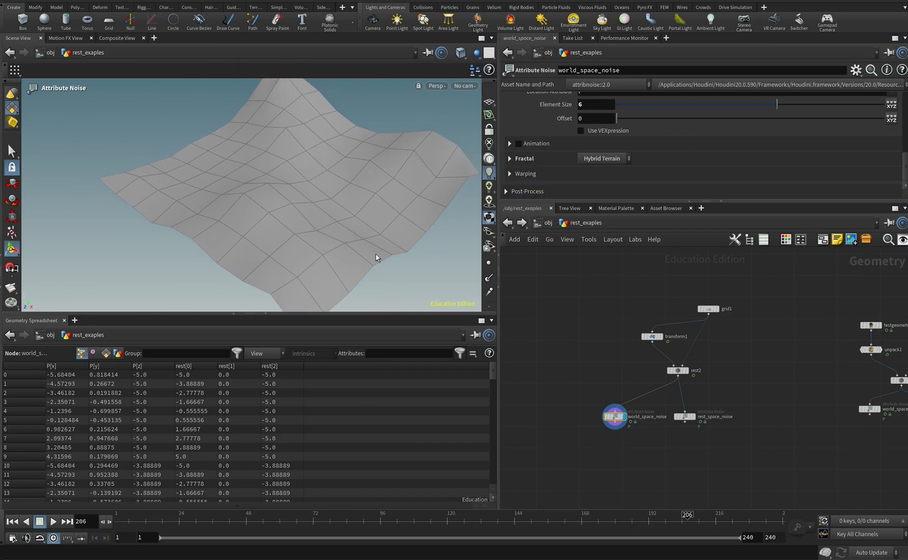
Step: Check the Location Attribute of world_space_noise, play the animation to watch its noise, and return to the first frame
left_click_drag(619, 421, 609, 420)
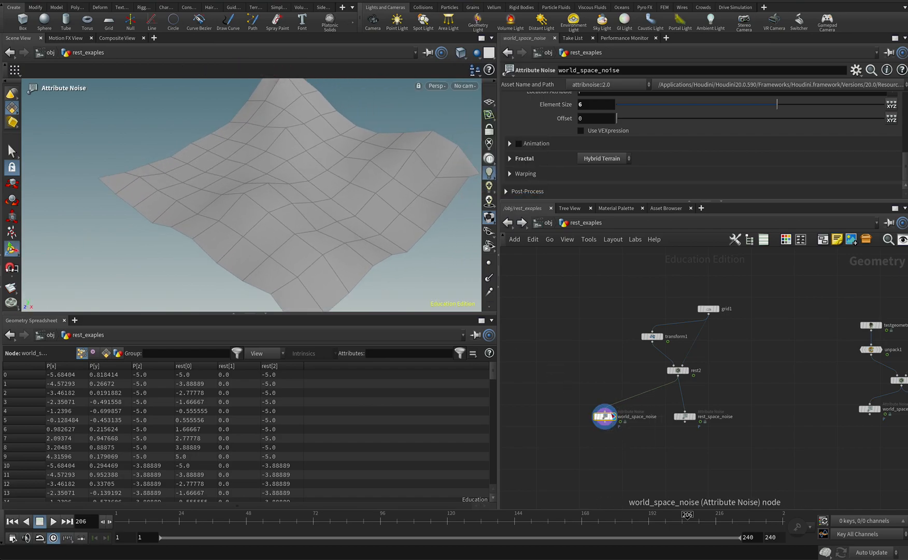
scroll(649, 165, "up", 4)
double_click(607, 167)
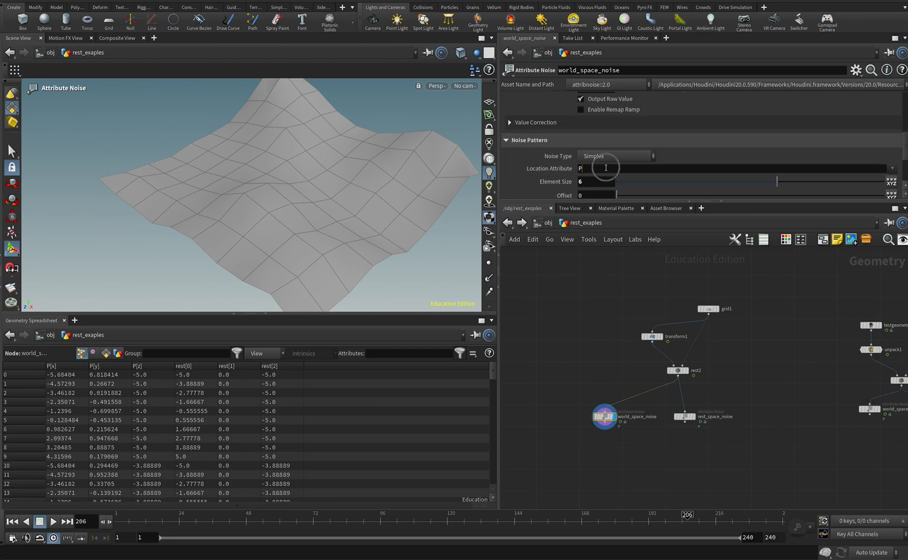
left_click(605, 417)
left_click(53, 521)
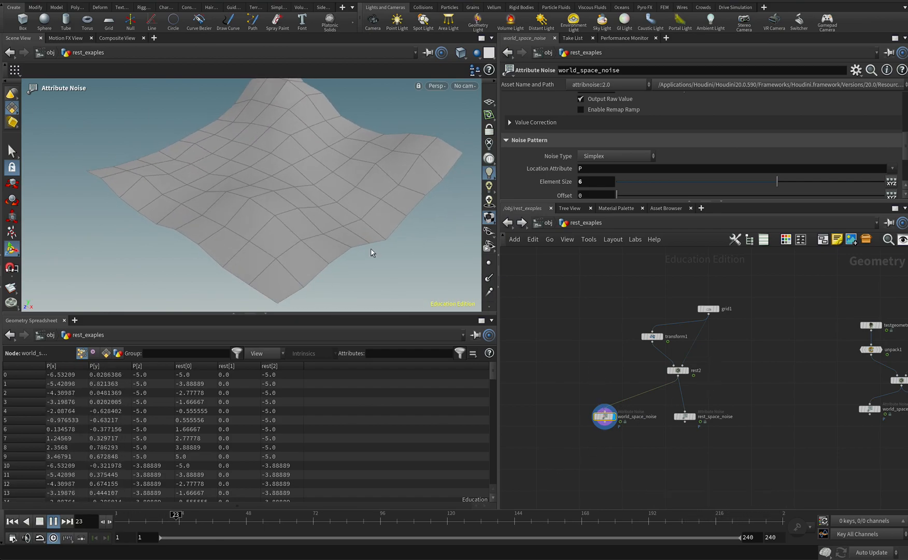
left_click(39, 522)
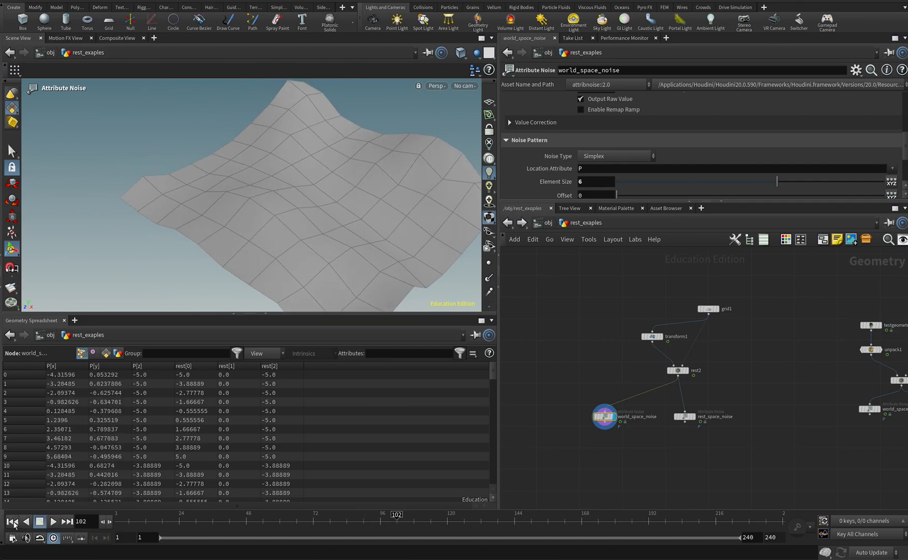
left_click(12, 522)
Step: Select and display the rest_space_noise node and examine its Location Attribute and noise settings
left_click(693, 418)
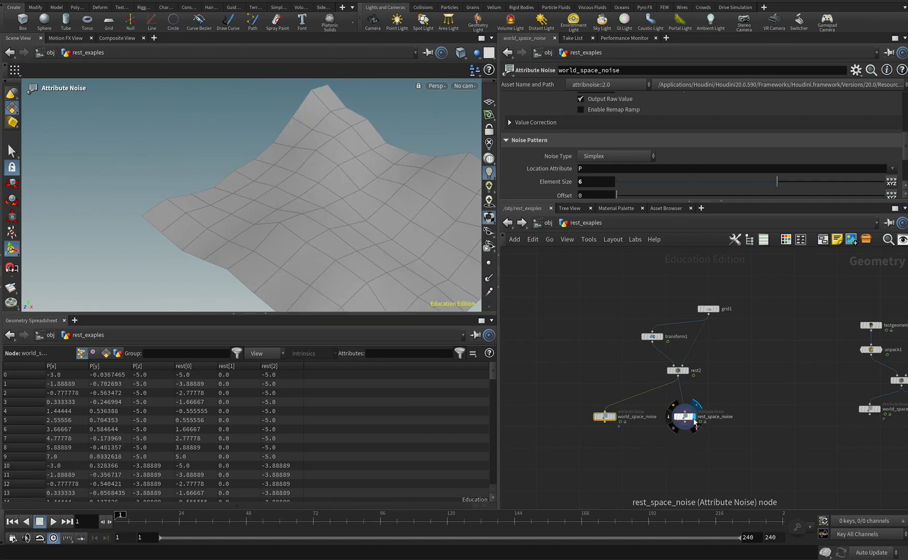
left_click(688, 420)
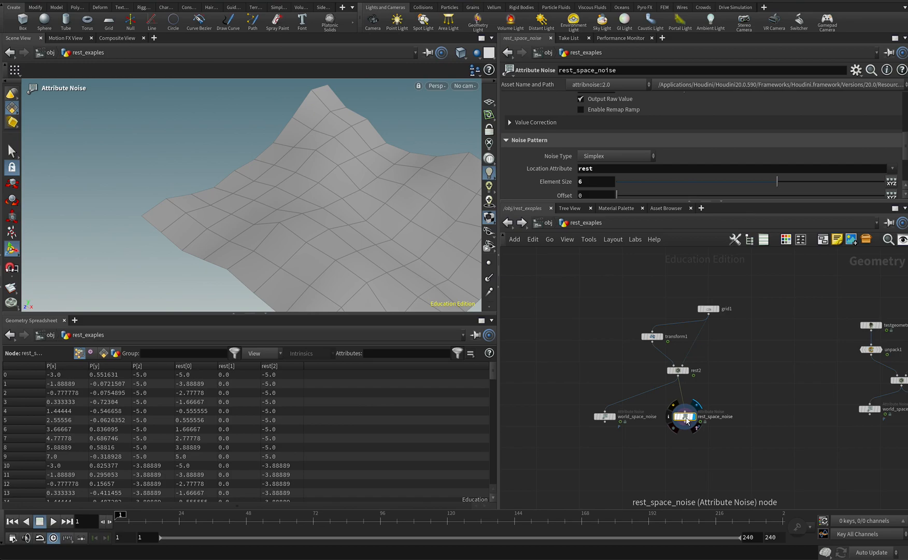
left_click(617, 169)
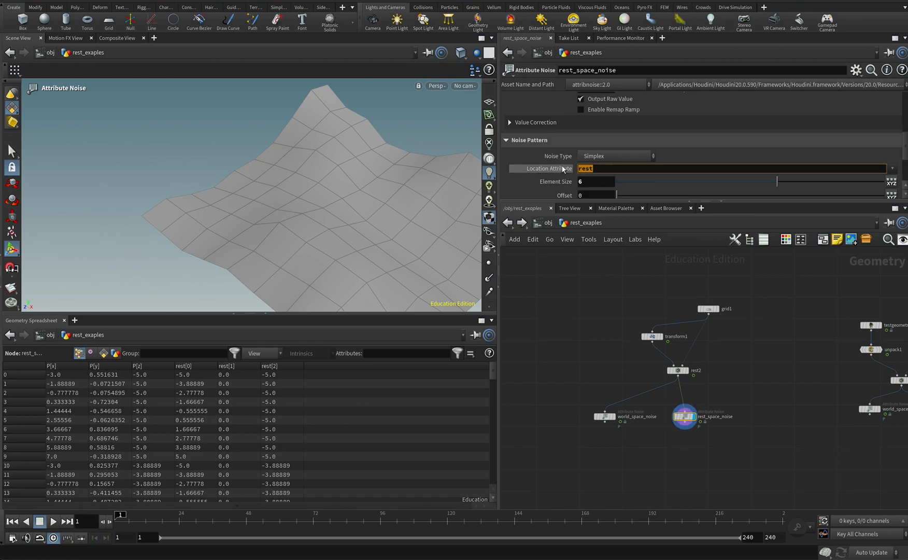
scroll(888, 170, "down", 3)
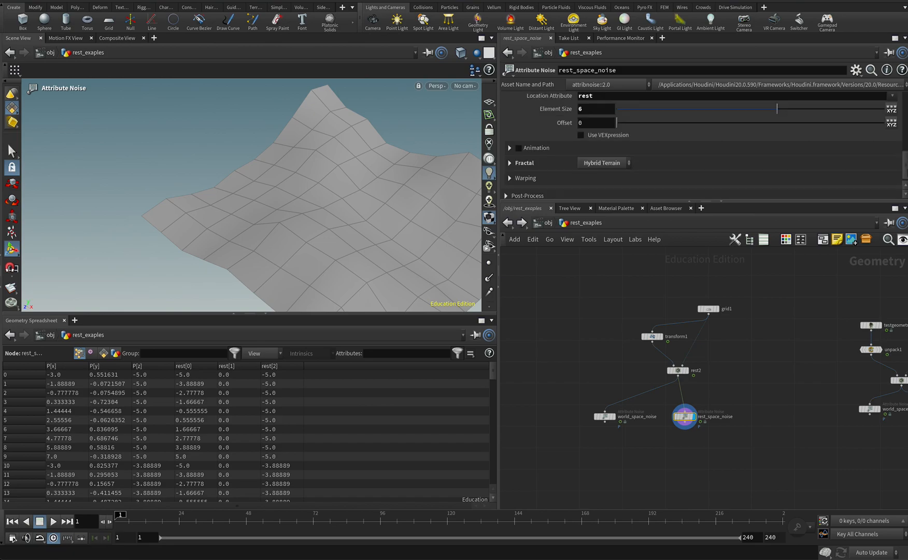
scroll(899, 166, "up", 6)
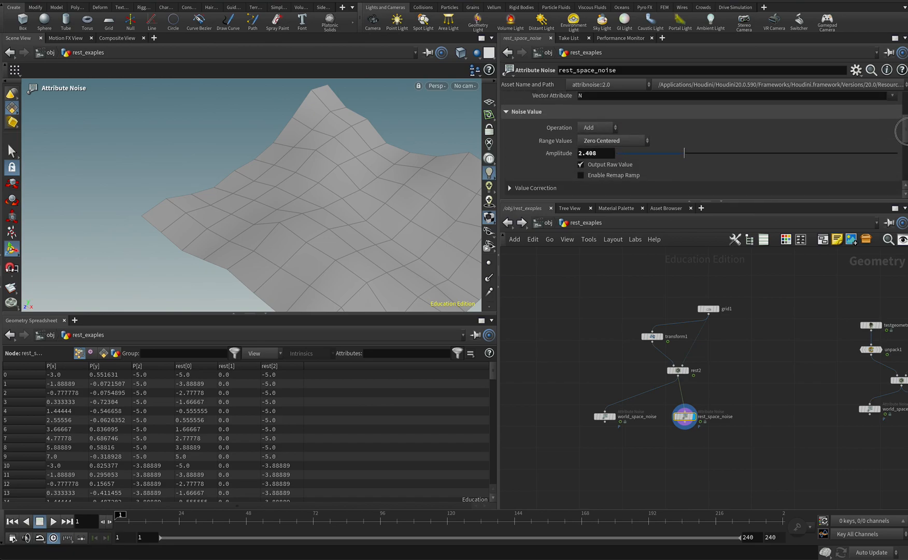
Step: Examine the Fractal and Value Correction settings of rest_space_noise, and collapse its Noise Value section to reveal the Noise Pattern settings
scroll(899, 125, "down", 5)
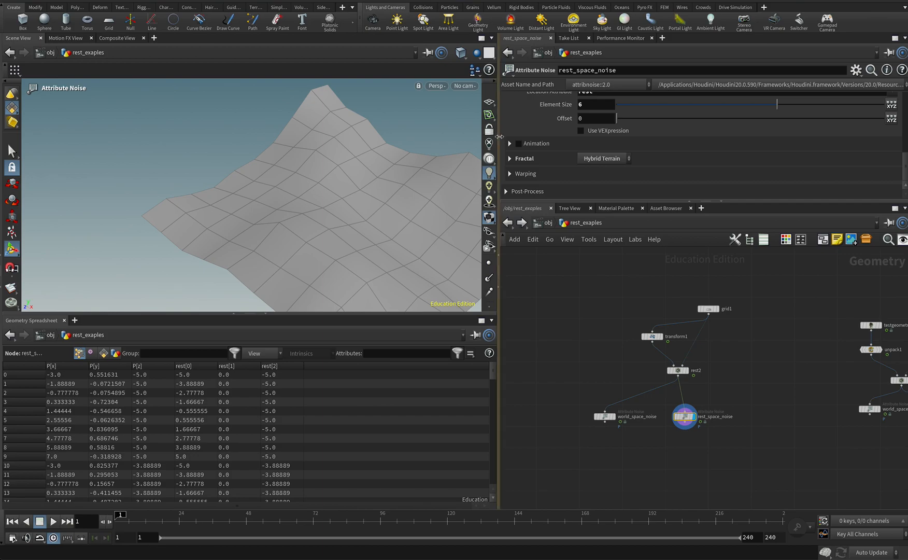
left_click(509, 159)
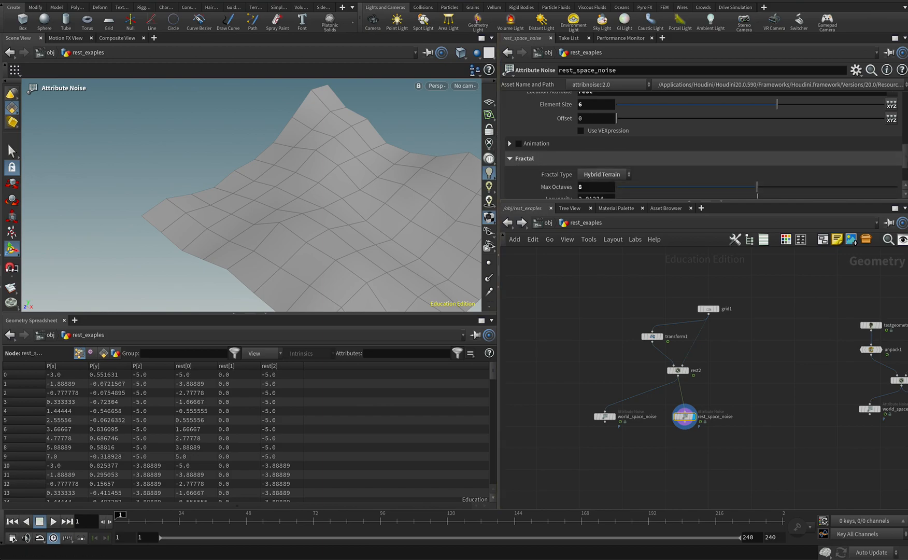
scroll(899, 137, "down", 2)
scroll(899, 138, "up", 5)
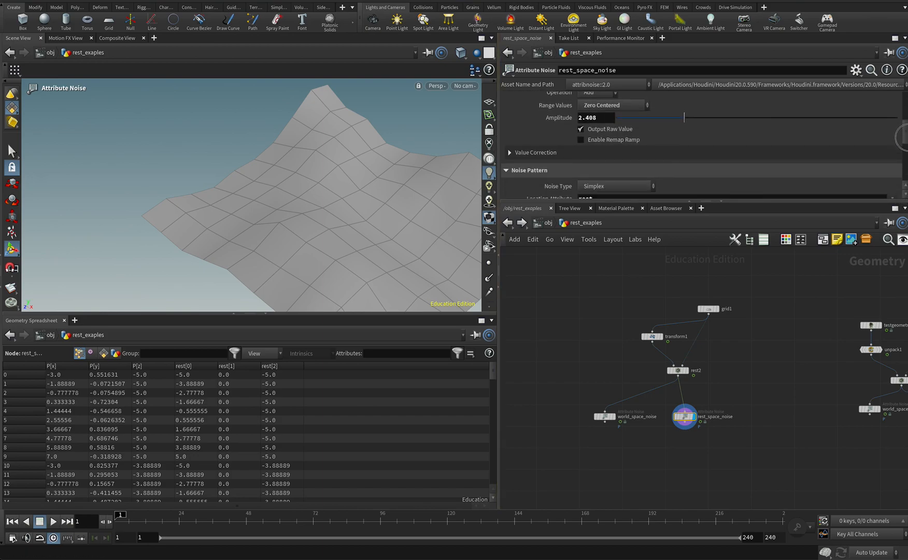
scroll(901, 137, "up", 1)
left_click(510, 185)
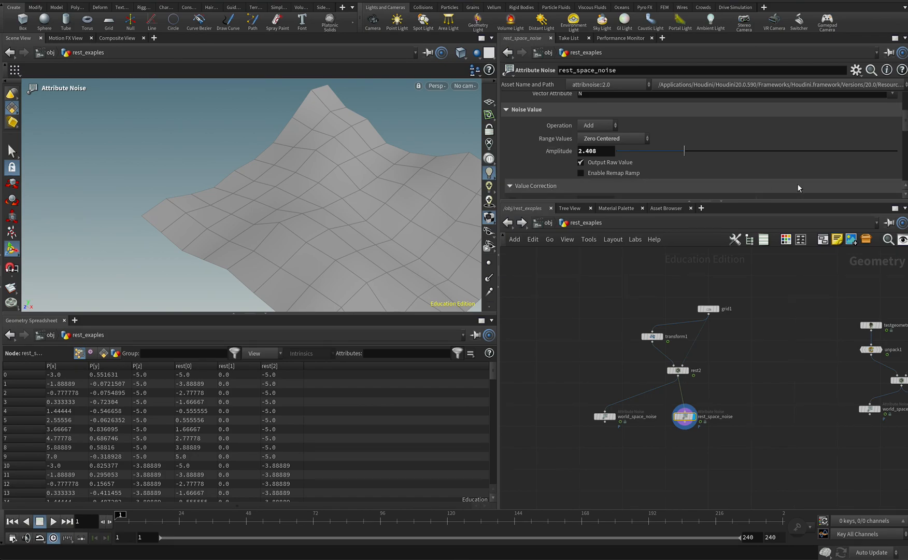
scroll(798, 176, "down", 3)
scroll(798, 175, "up", 3)
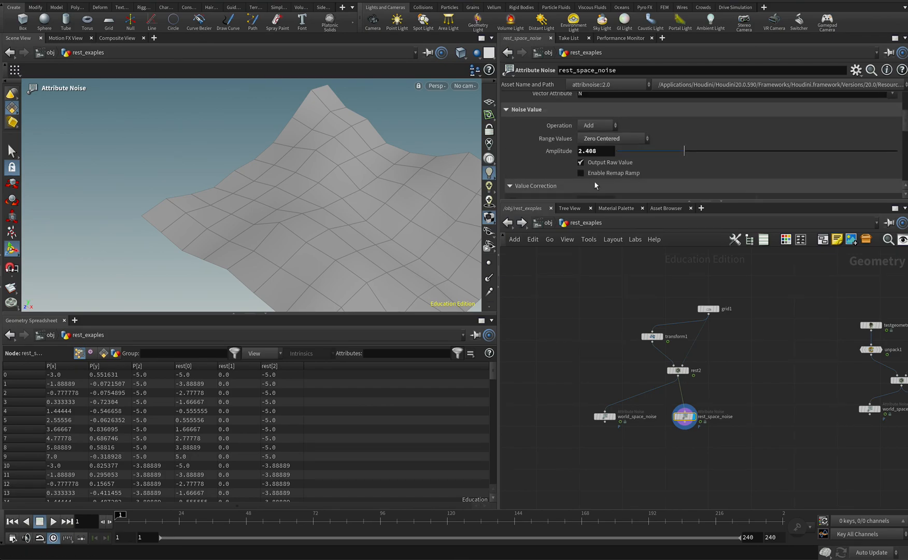
left_click(511, 186)
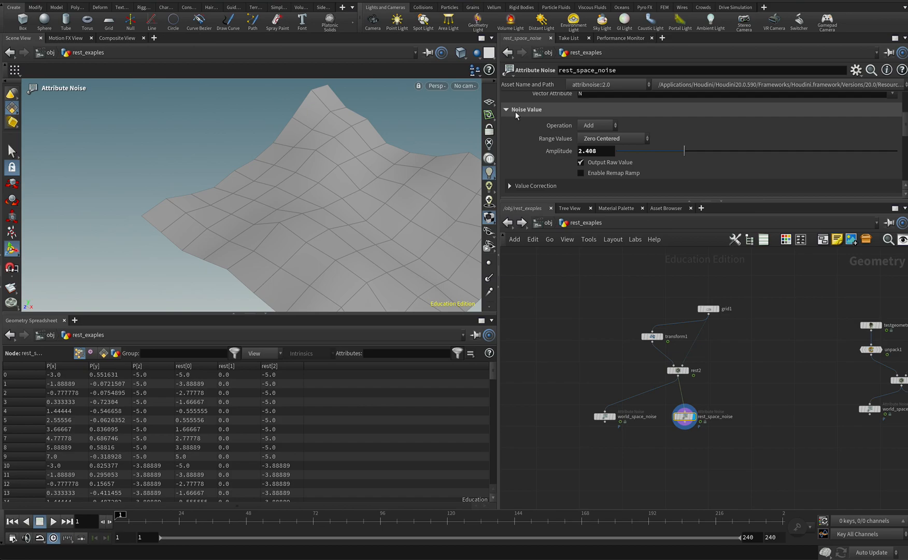
left_click(515, 112)
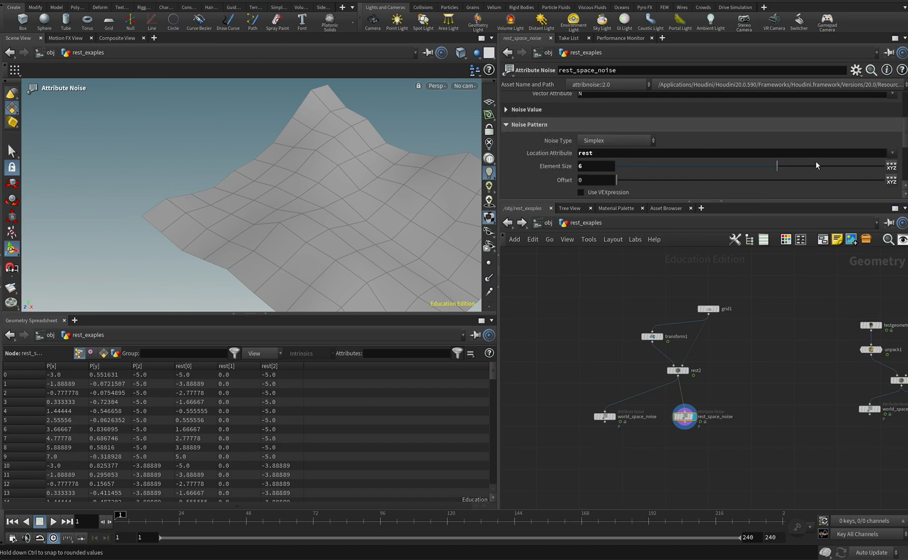
Step: Check the Location Attribute choices of rest_space_noise against the rest2 node, and play the animation to watch the rest-space noise
left_click(891, 154)
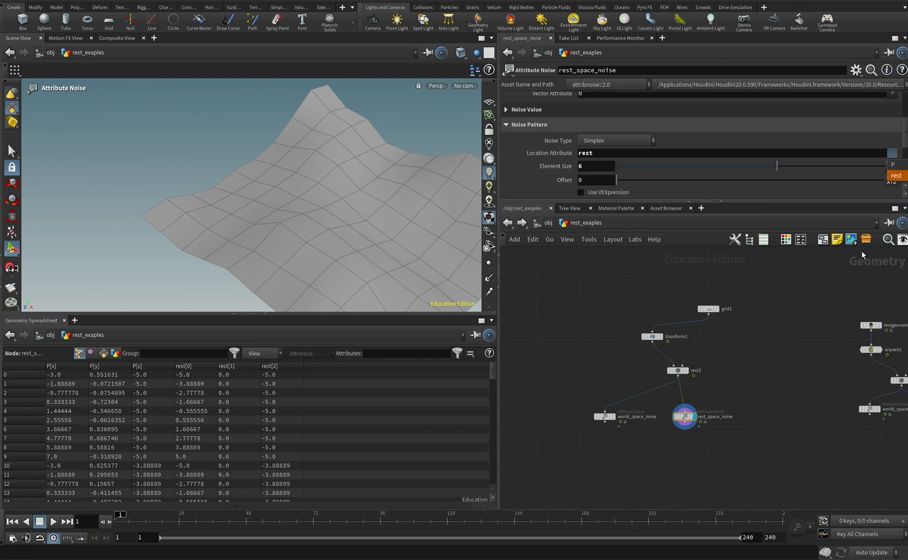
left_click(677, 371)
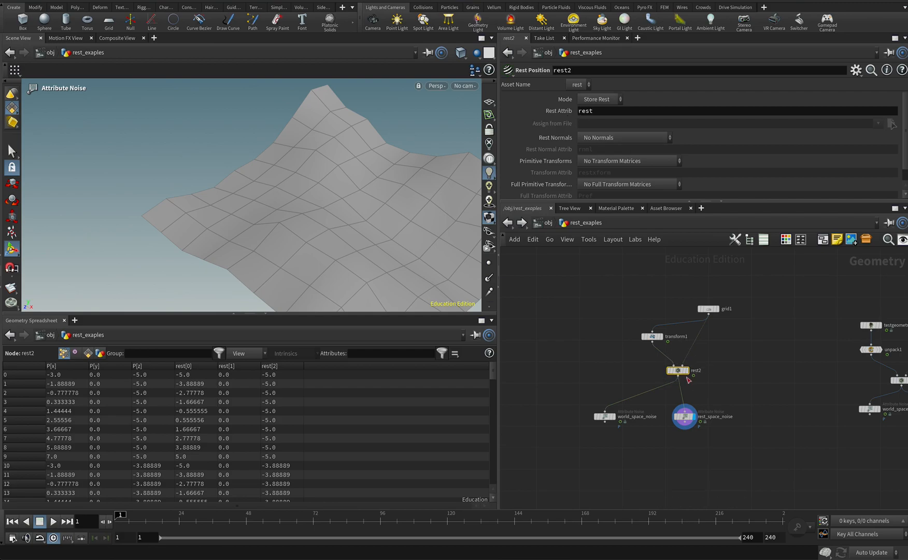
left_click(685, 419)
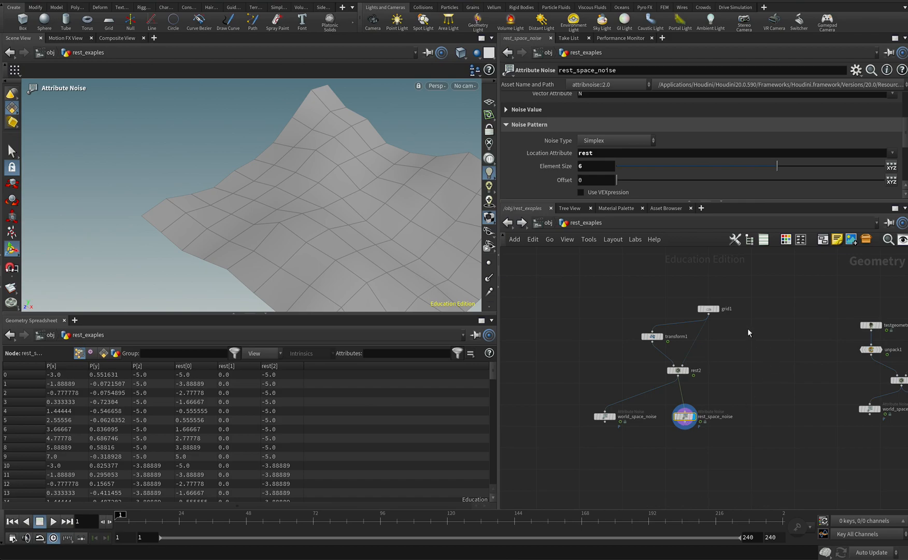
left_click(53, 521)
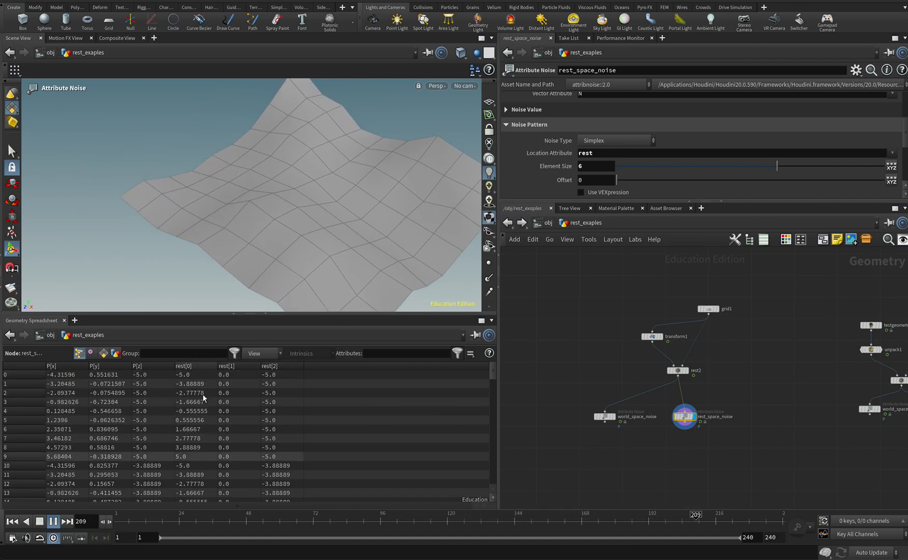
left_click(40, 521)
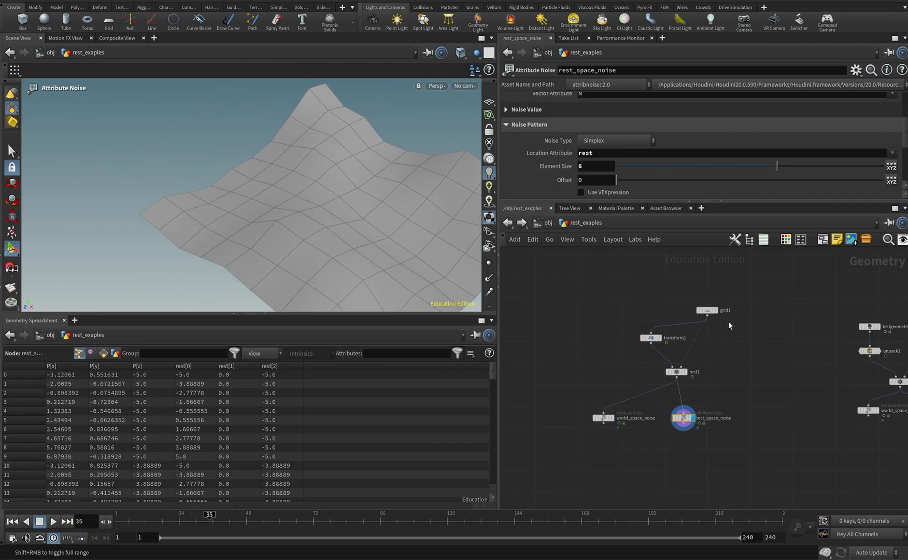
Step: Select and display testgeometry_crag1 in the neighbouring node network, and frame the character in the viewport
middle_click_drag(883, 325, 639, 303)
double_click(640, 303)
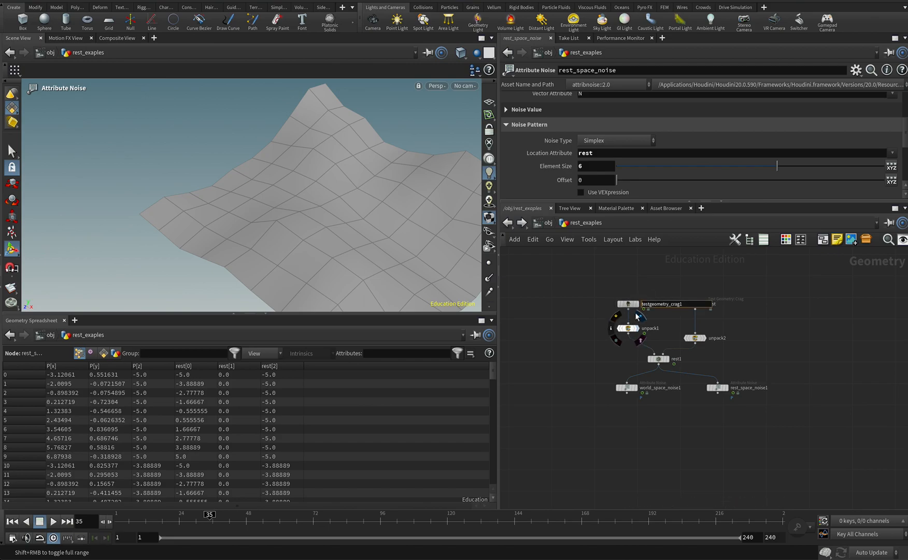
left_click(636, 305)
left_click(627, 306)
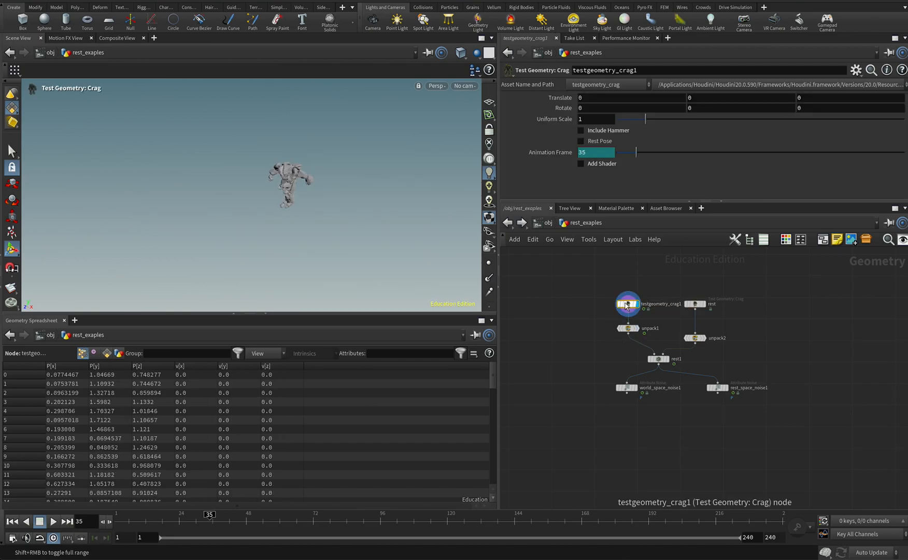
key("space")
key("h")
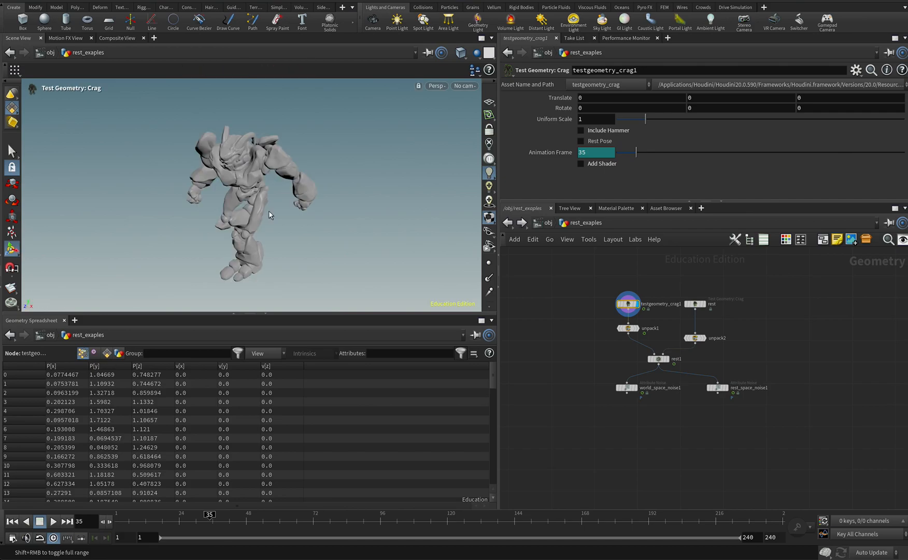
Step: Play the animation of testgeometry_crag1 and return to the first frame
left_click(52, 521)
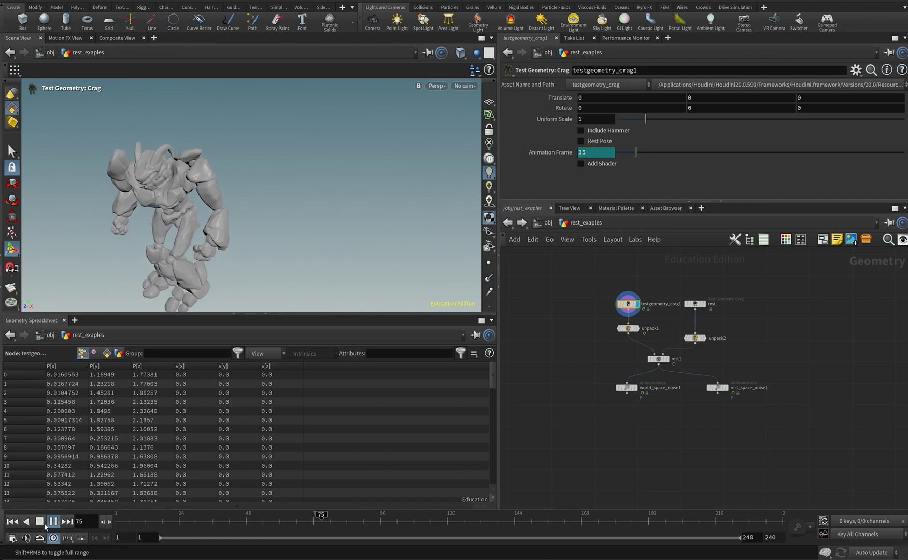
left_click(39, 521)
left_click(12, 521)
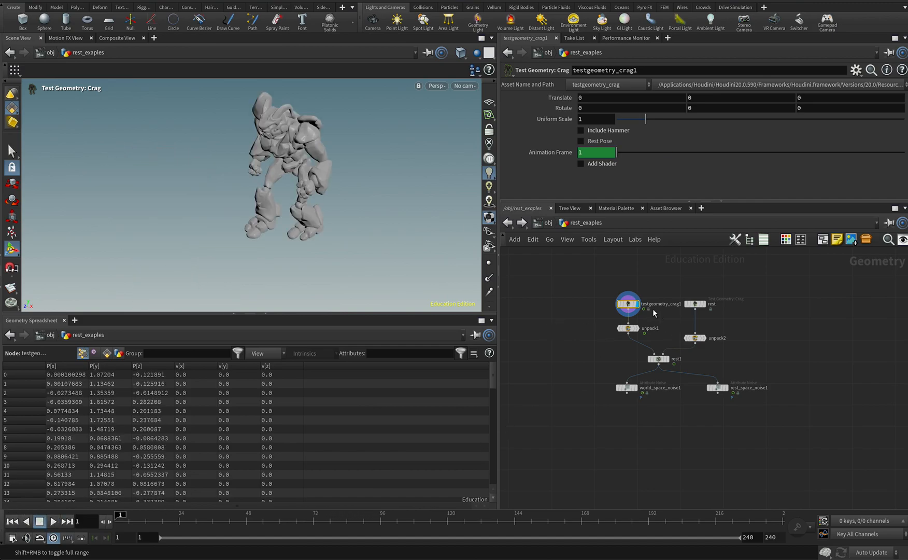
Step: Select and display unpack1, and enlarge the viewport pane to show the unpacked character up close
left_click_drag(491, 370, 541, 302)
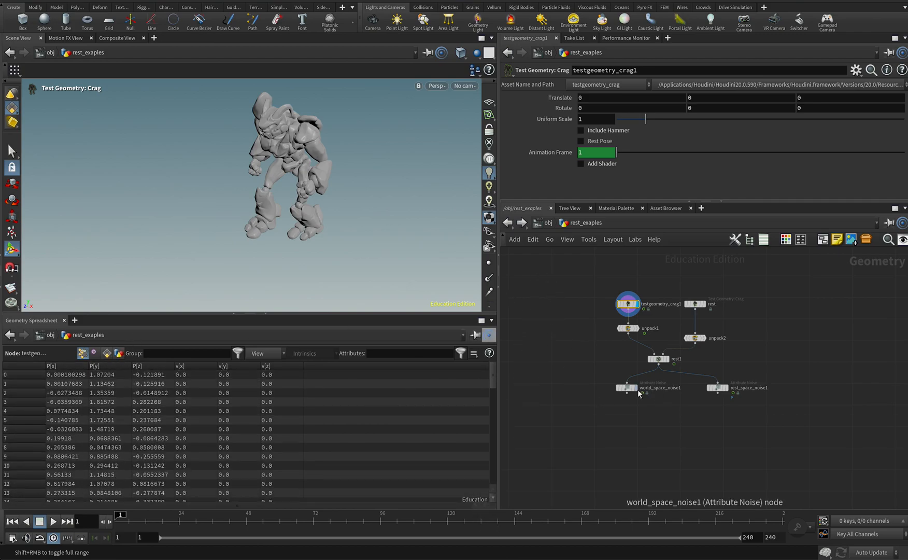
left_click(628, 328)
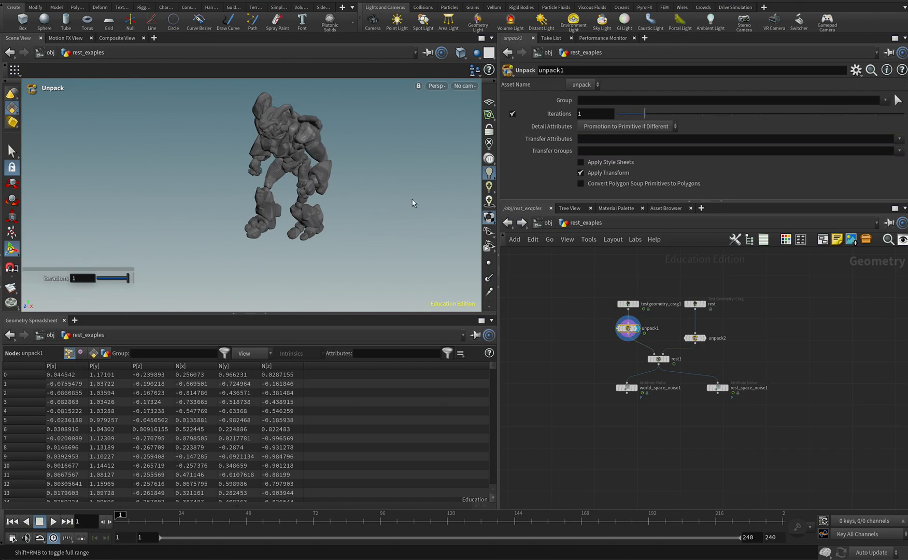
key("Escape")
right_click_drag(298, 161, 451, 159)
middle_click_drag(316, 140, 331, 218)
left_click_drag(274, 313, 278, 397)
right_click_drag(366, 258, 315, 263, "alt")
middle_click_drag(314, 263, 309, 199, "alt")
Step: Display the rest1 node, and compare the Rest Pose setting of the rest and testgeometry_crag1 nodes
mouse_move(668, 363)
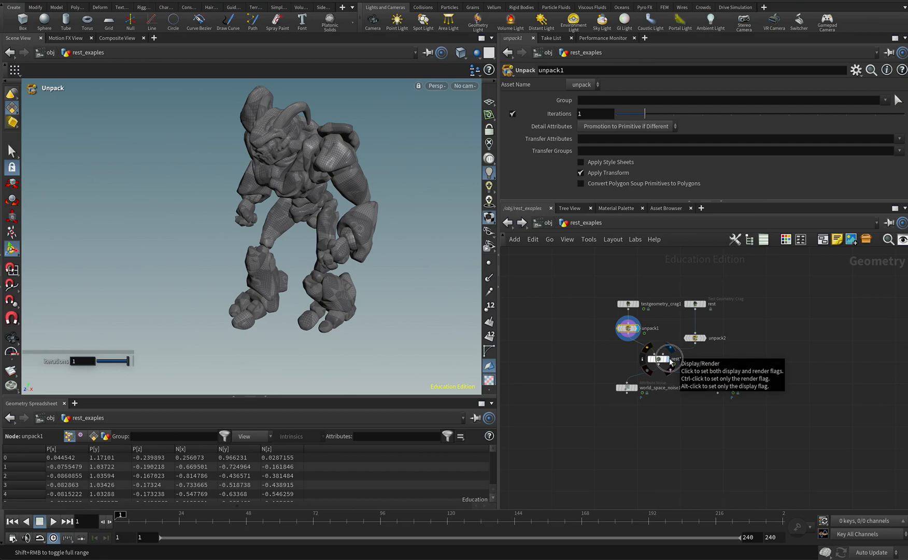
left_click(663, 359)
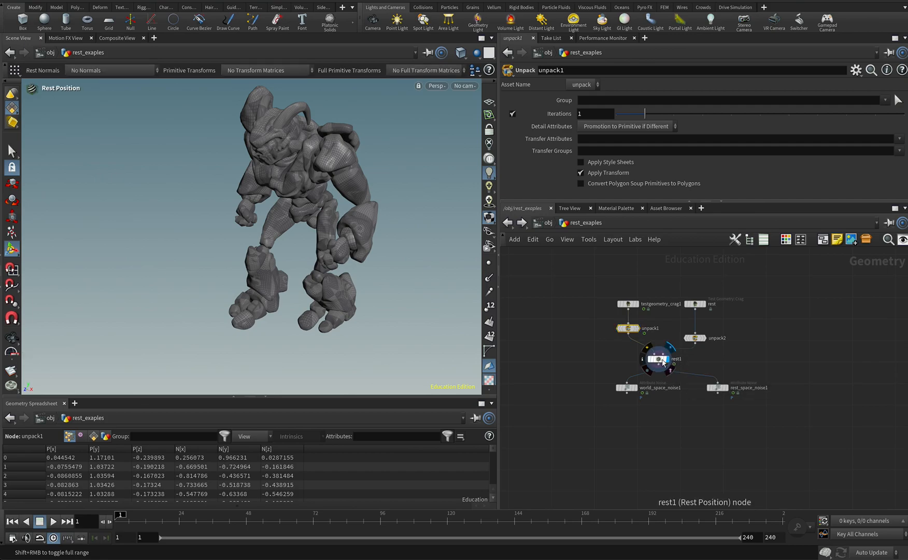
left_click(697, 304)
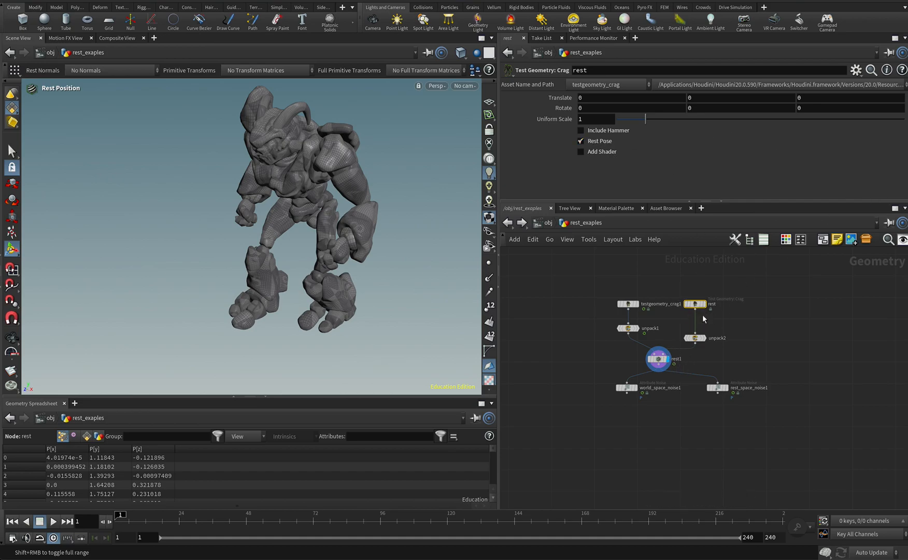
left_click(628, 304)
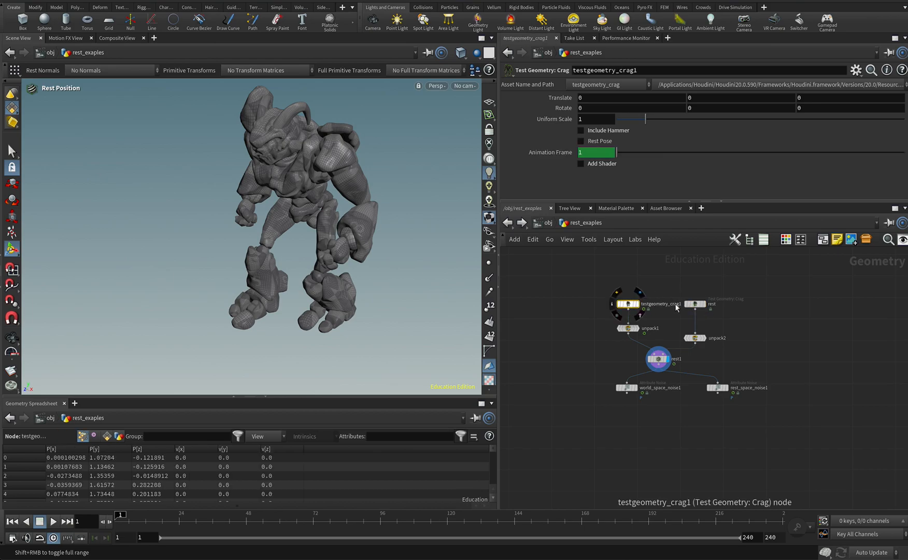
left_click(695, 304)
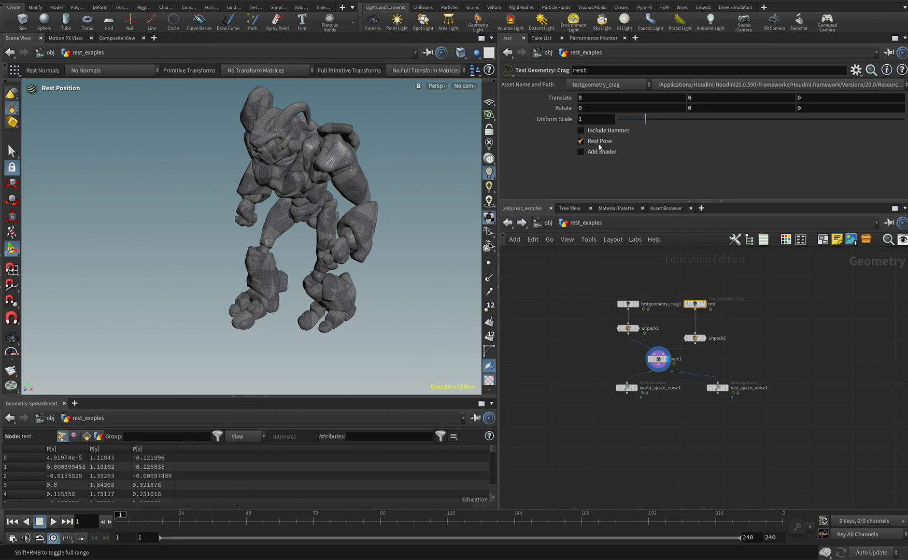
Step: Display the rest node, play the animation to inspect its rest pose, and return to the first frame
left_click(707, 306)
left_click(707, 307)
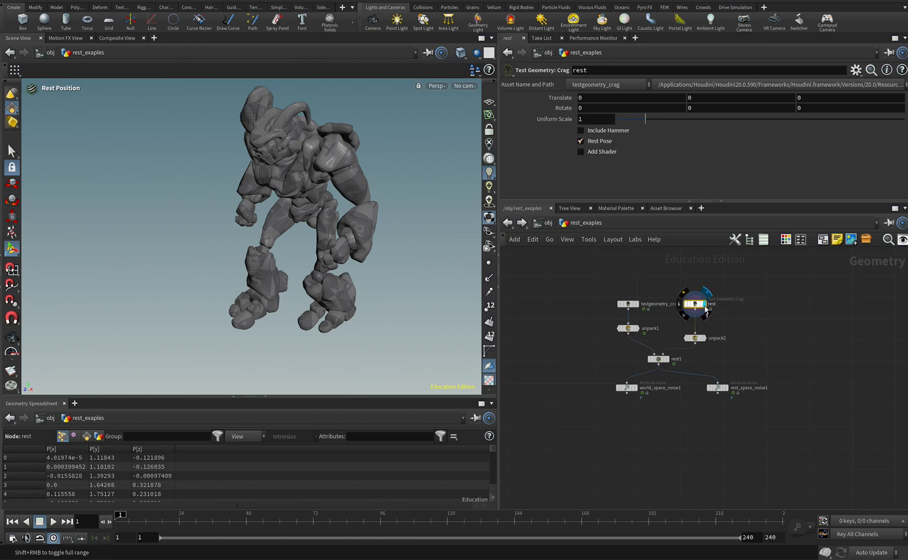
left_click(52, 521)
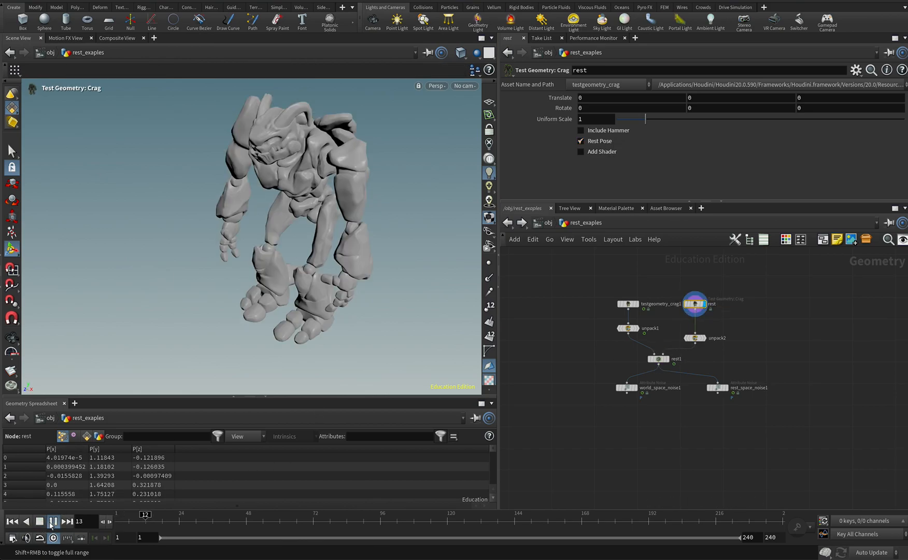
left_click(40, 521)
left_click(15, 522)
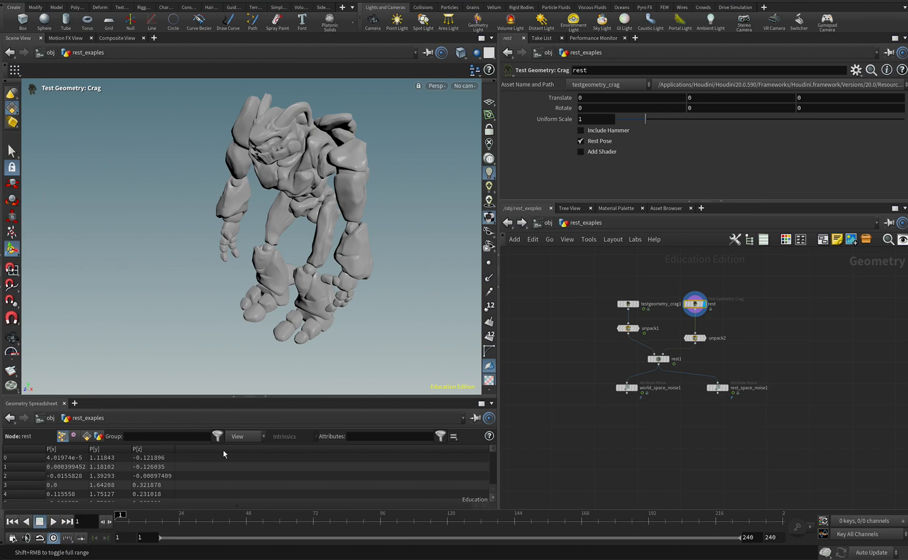
middle_click(696, 305)
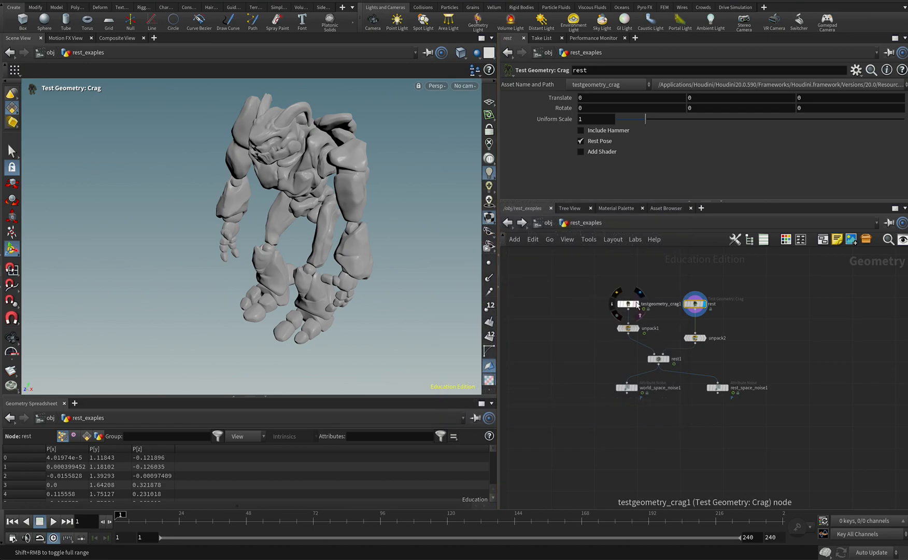
Step: Select and display testgeometry_crag1, play its animation for comparison with the rest pose, and return to the first frame
left_click(638, 305)
left_click(629, 306)
middle_click(628, 306)
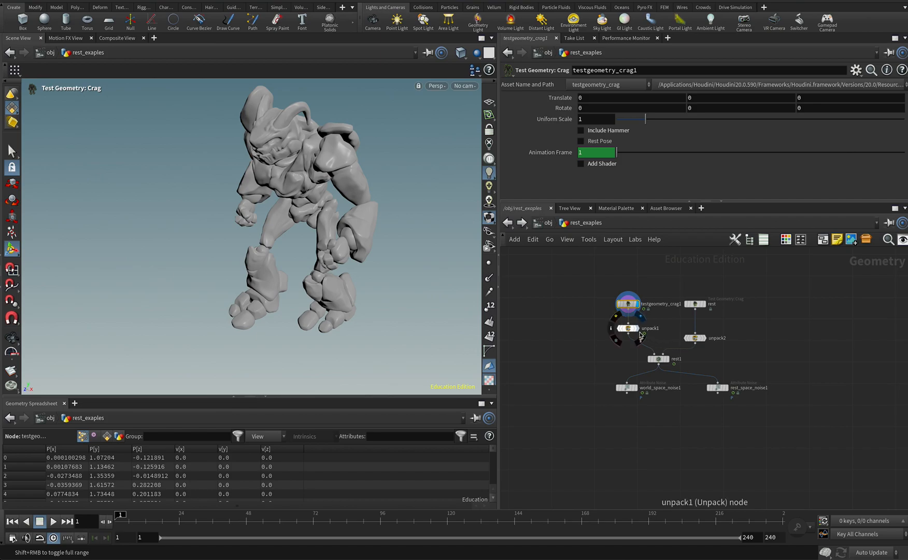
left_click(54, 520)
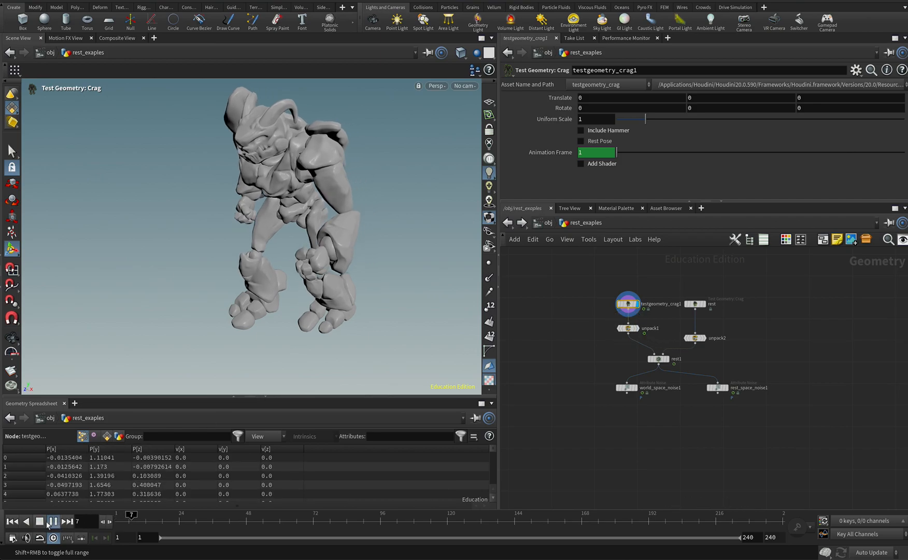
left_click(40, 522)
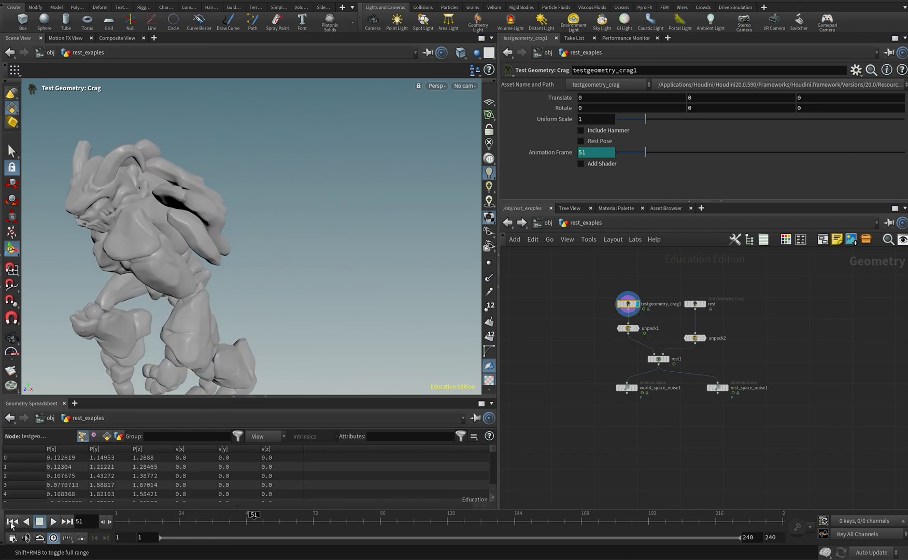
left_click(11, 521)
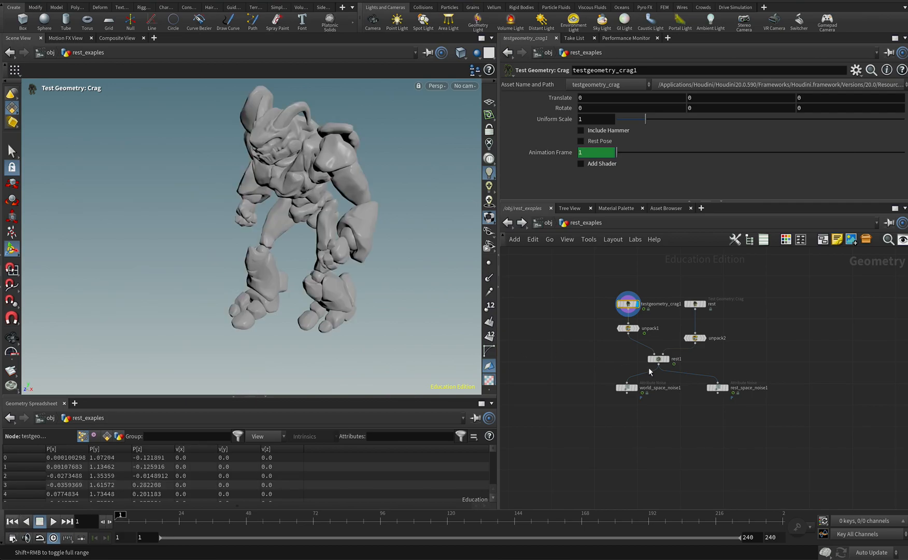
Step: Select and display unpack1 followed by rest1, and move the unpack2 node level with unpack1
left_click(637, 328)
left_click(628, 328)
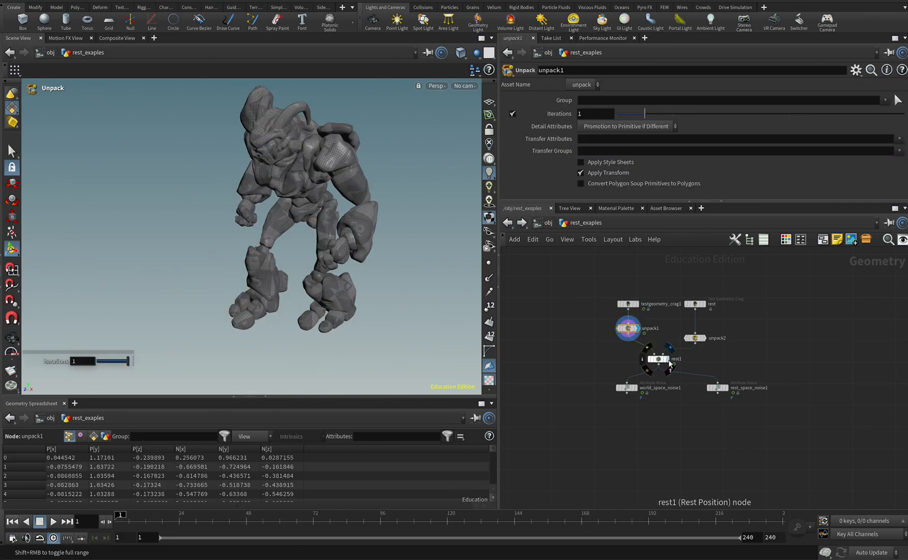
left_click(667, 358)
left_click(659, 358)
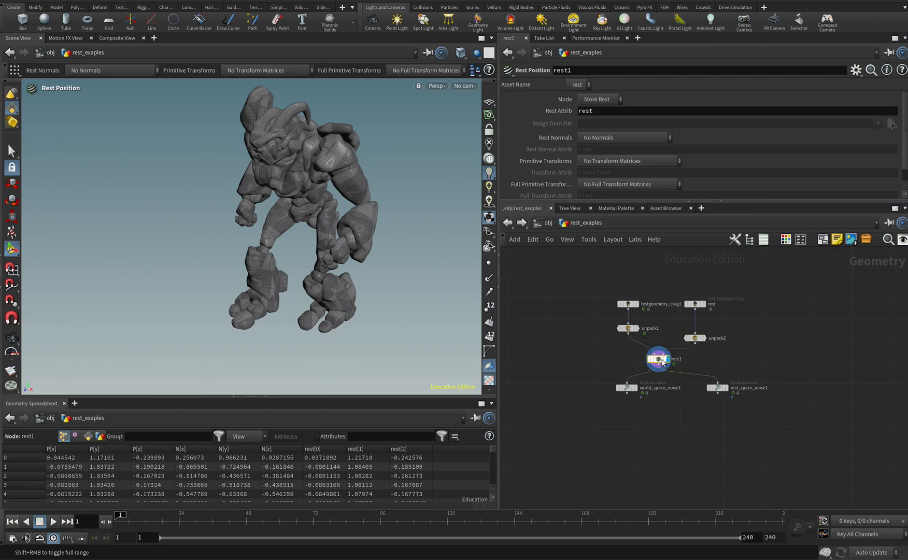
left_click_drag(697, 344, 697, 334)
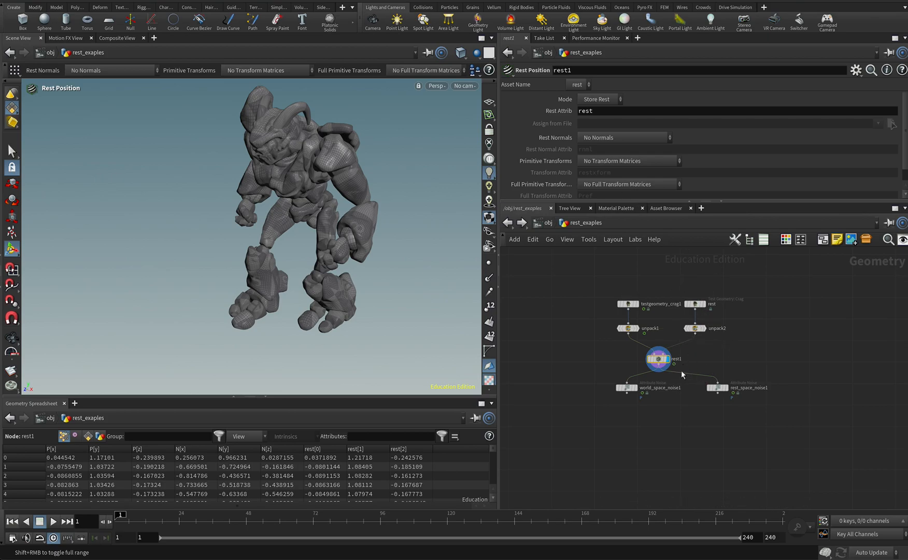
Step: Select and display world_space_noise1, and check the Location Attribute in its Noise Pattern settings
left_click(633, 389)
left_click(628, 390)
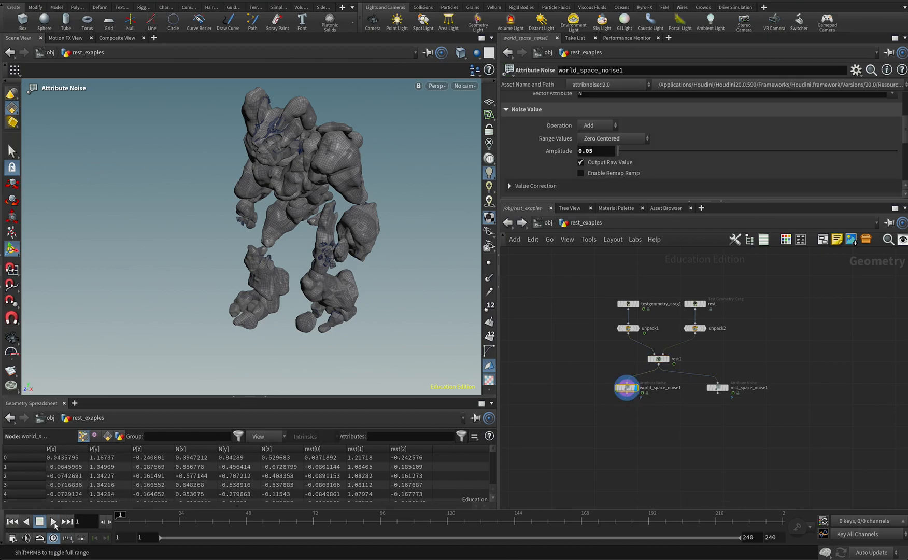
scroll(815, 130, "down", 4)
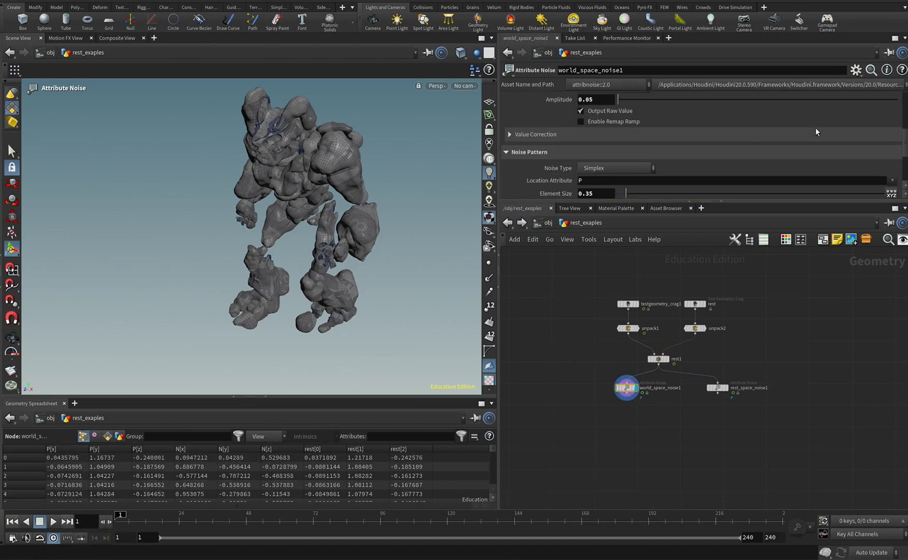
scroll(816, 132, "down", 2)
left_click_drag(594, 155, 565, 155)
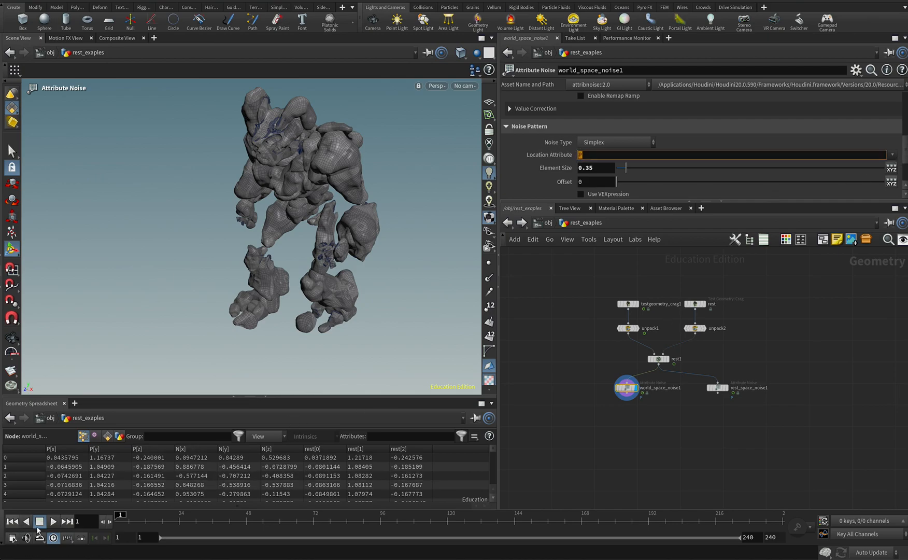
Step: Play the animation to inspect the world-space noise on the Crag character, and return to the first frame
left_click(54, 521)
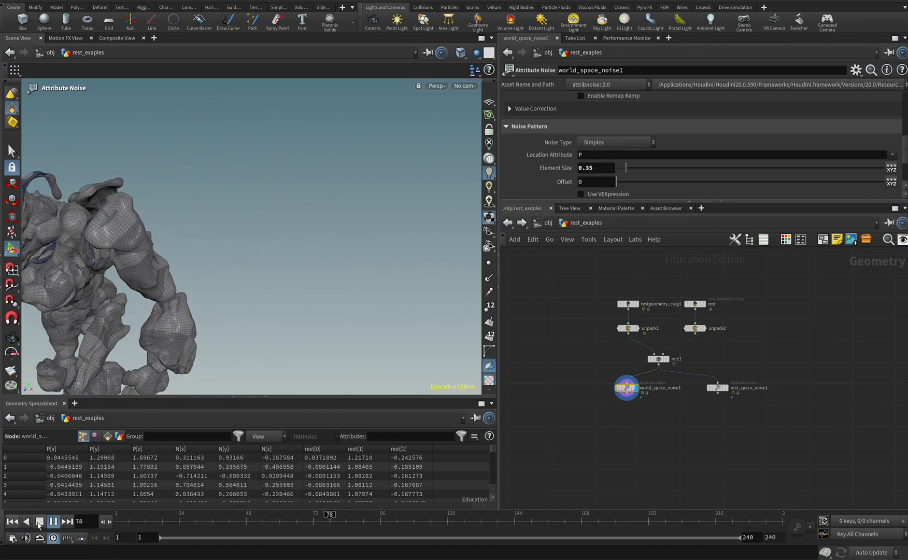
left_click(40, 521)
left_click(12, 521)
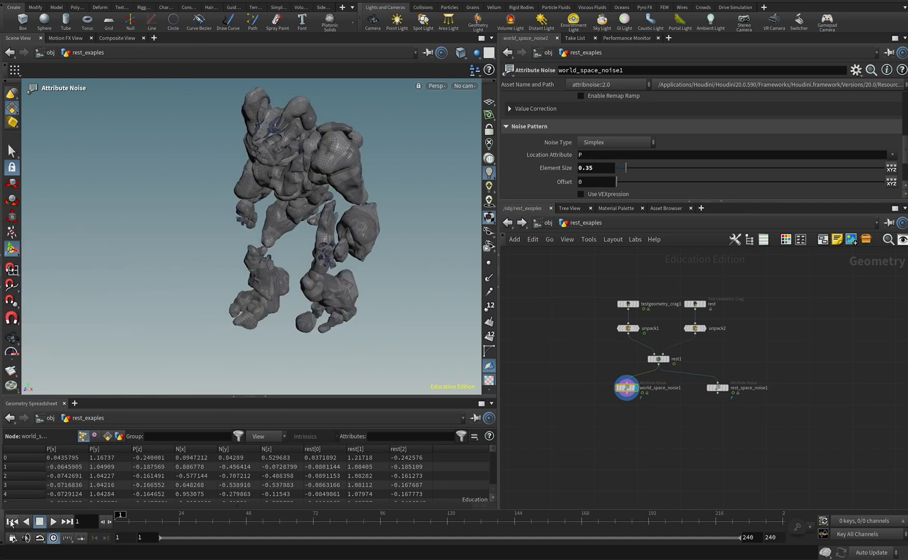
Step: Select and display rest_space_noise1, and check the Location Attribute in its Noise Pattern settings for comparison
left_click(727, 389)
left_click(718, 388)
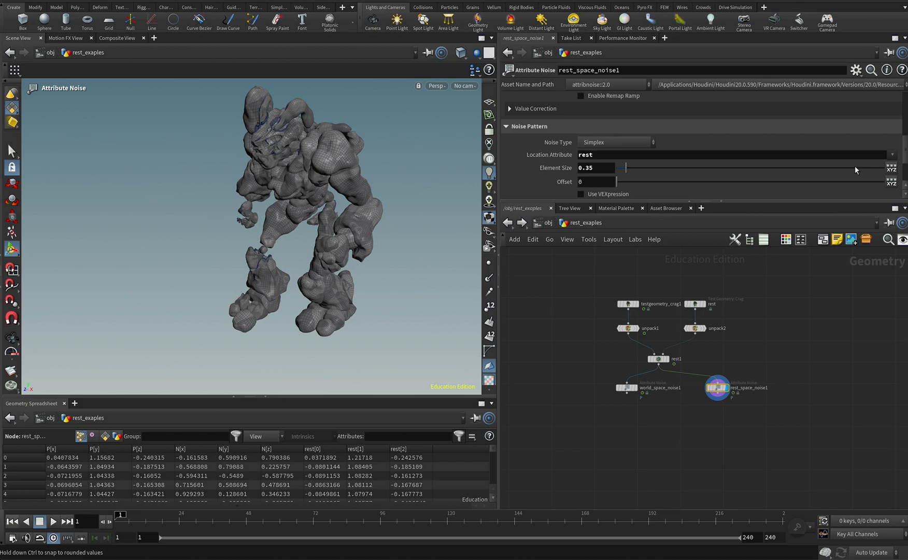
mouse_move(904, 153)
left_mouse_down()
mouse_move(905, 165)
mouse_move(905, 153)
left_mouse_up()
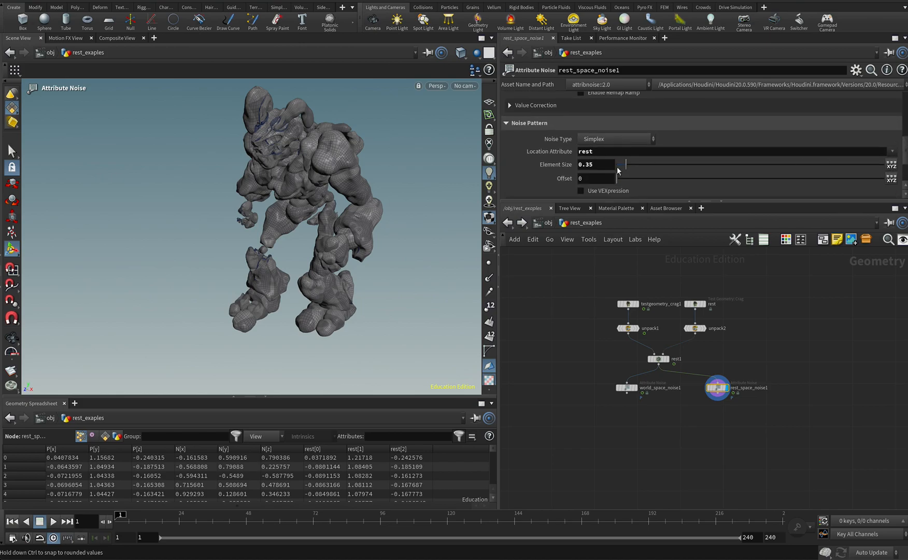
double_click(585, 150)
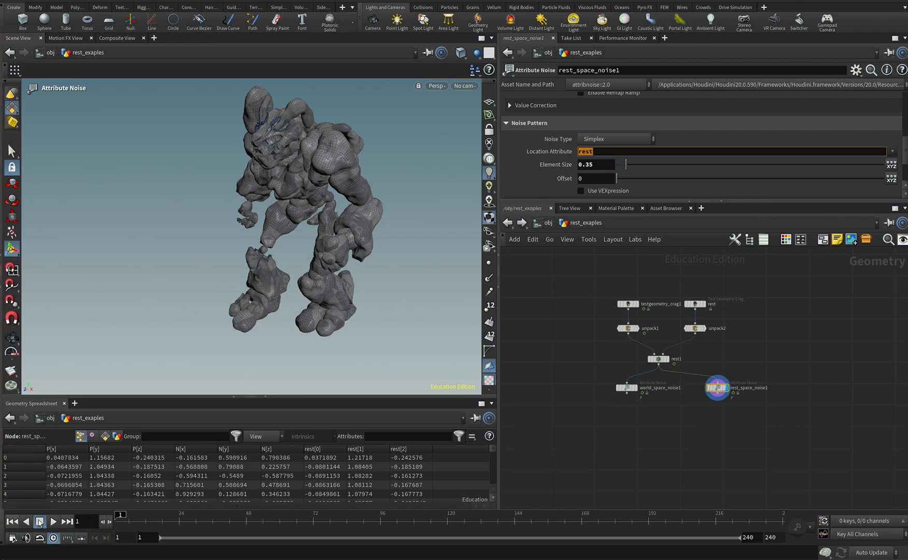
Step: Play the animation to inspect the rest-space noise on the Crag character, and return to the first frame
left_click(53, 522)
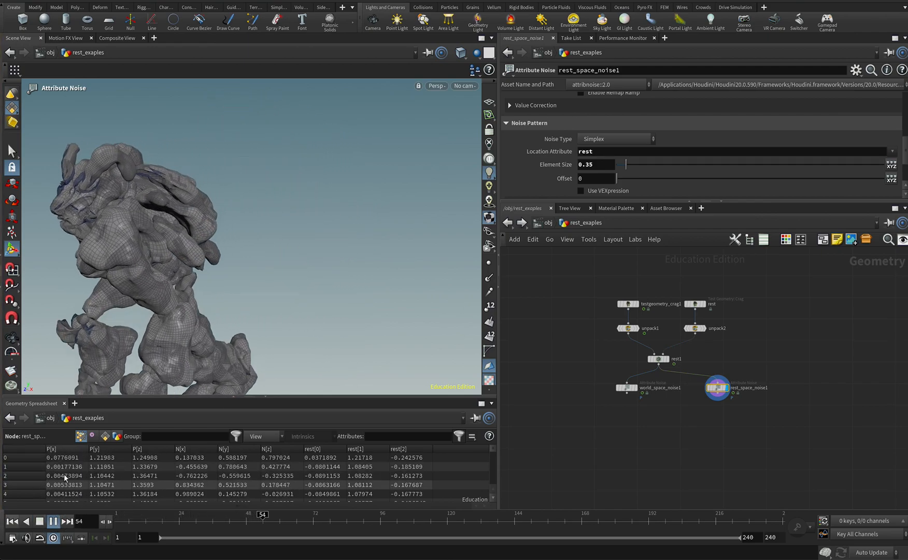
left_click(36, 522)
left_click(13, 522)
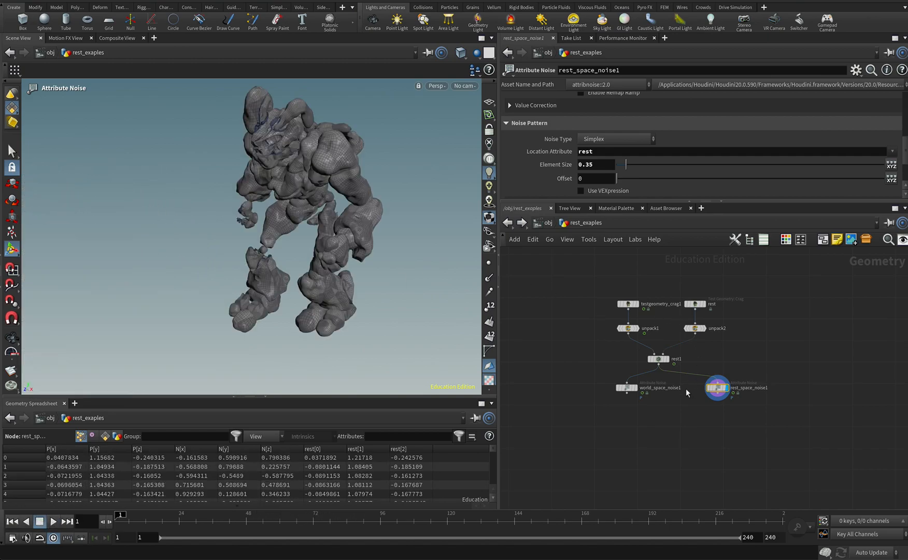
Step: Nudge the rest_space_noise1 node slightly, and select the procedural_groups object at the obj level
left_click_drag(717, 388, 712, 391)
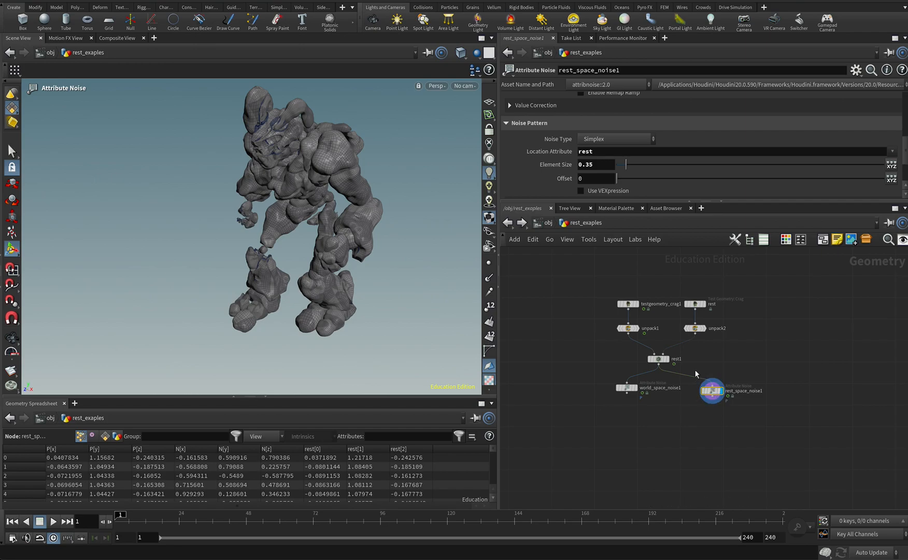
left_click(547, 223)
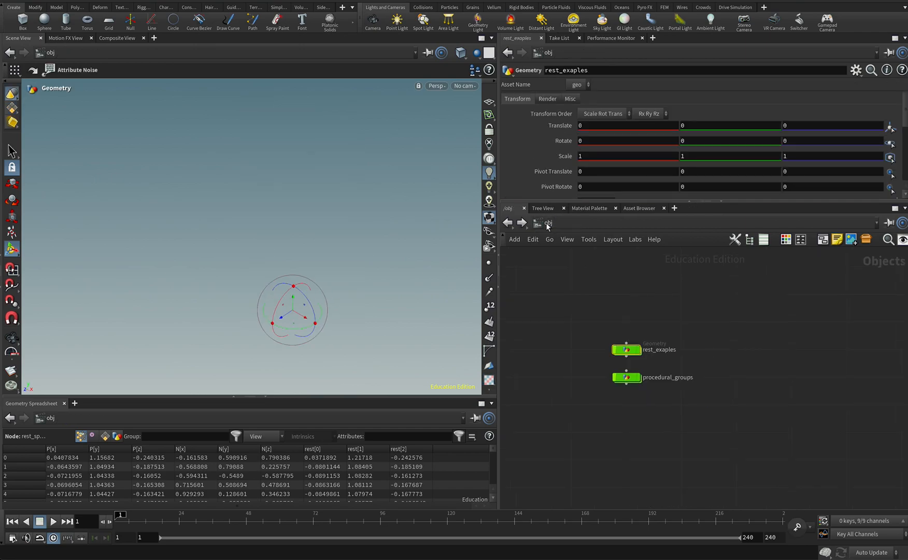
left_click(629, 383)
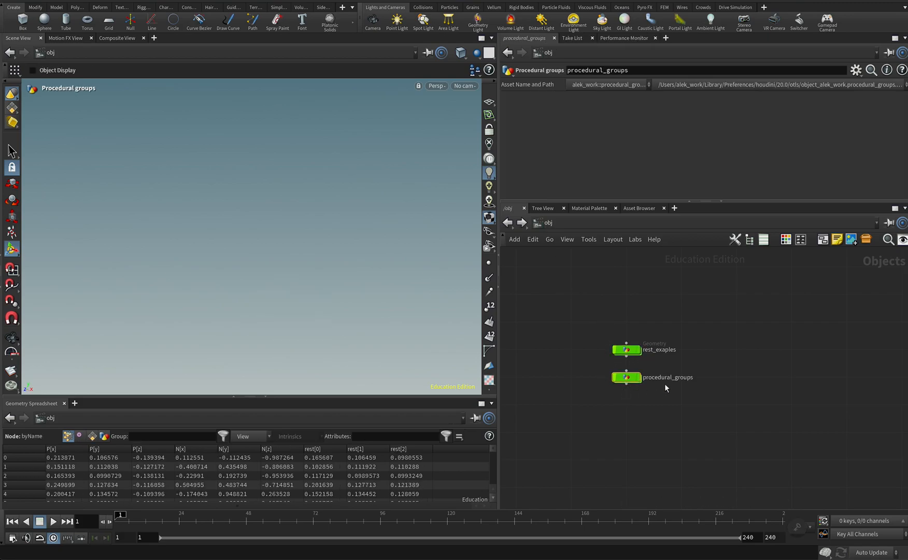